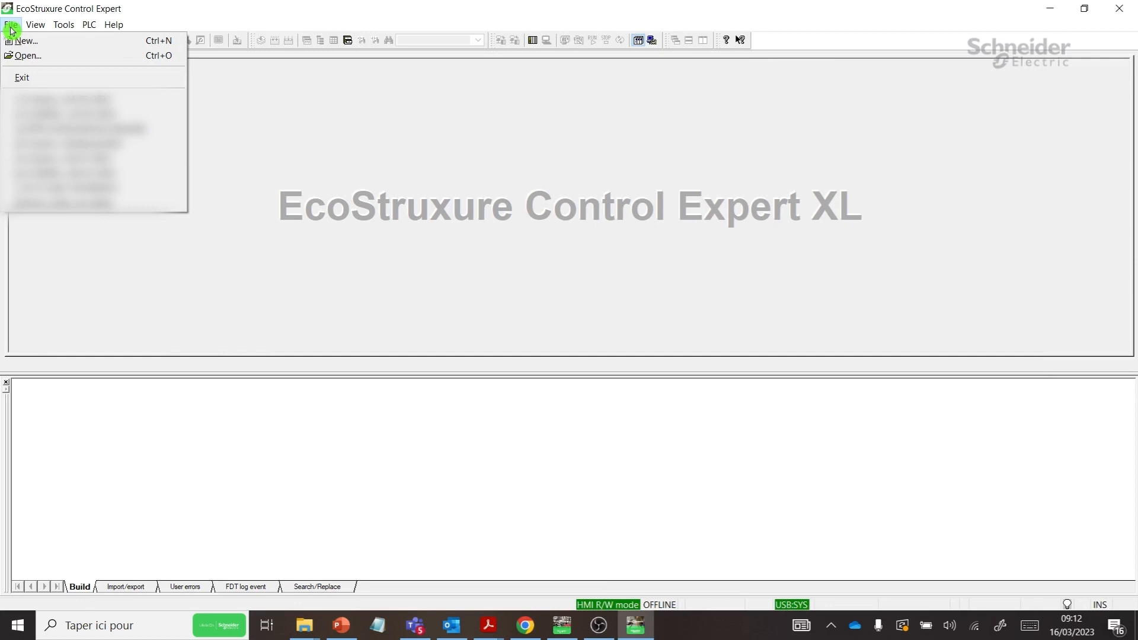
Create a new project with the BME P58 4040S CPU on the BME XBP 0800 8-slot rack.
click(43, 41)
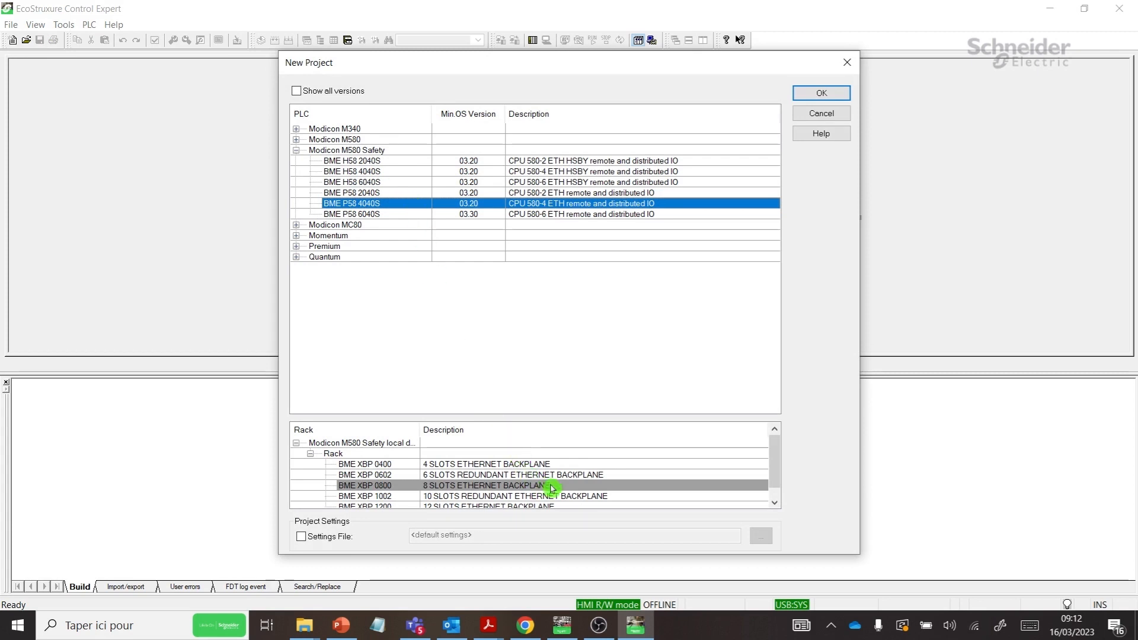
click(551, 487)
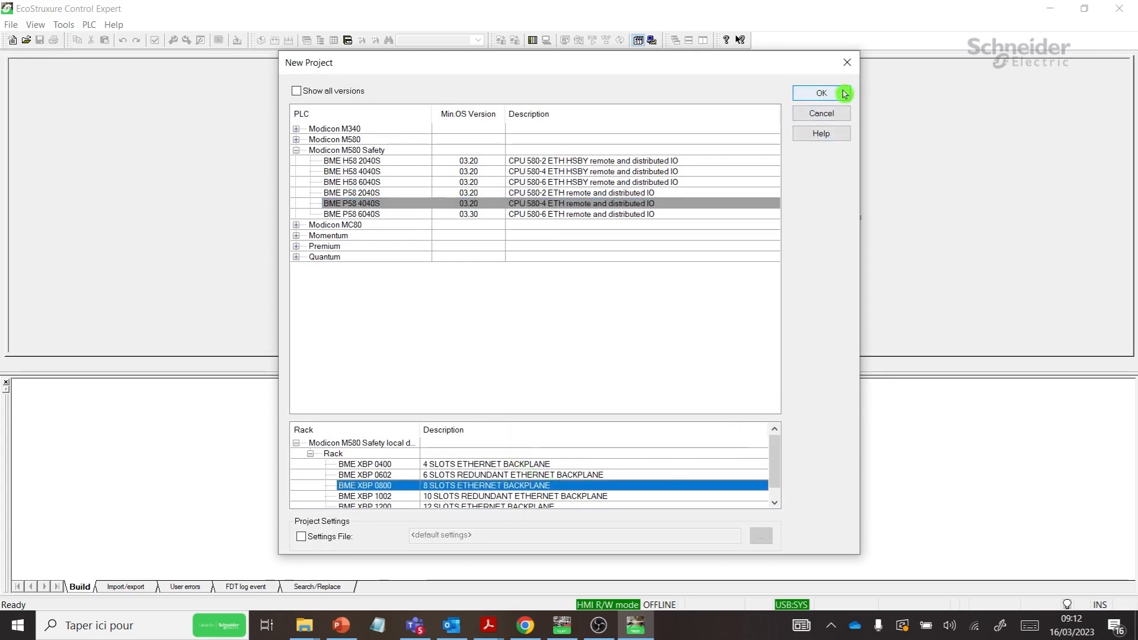
click(845, 93)
text(**********)
Enter and confirm the application and file encryption passwords.
key(Tab)
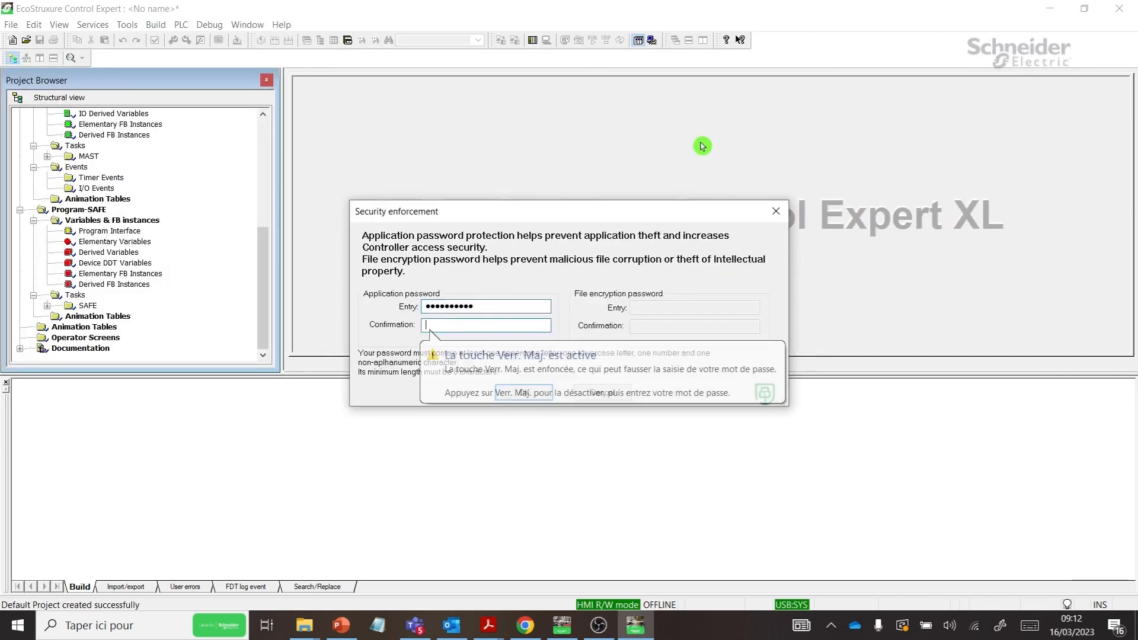
text(**********)
key(Tab)
text(*********)
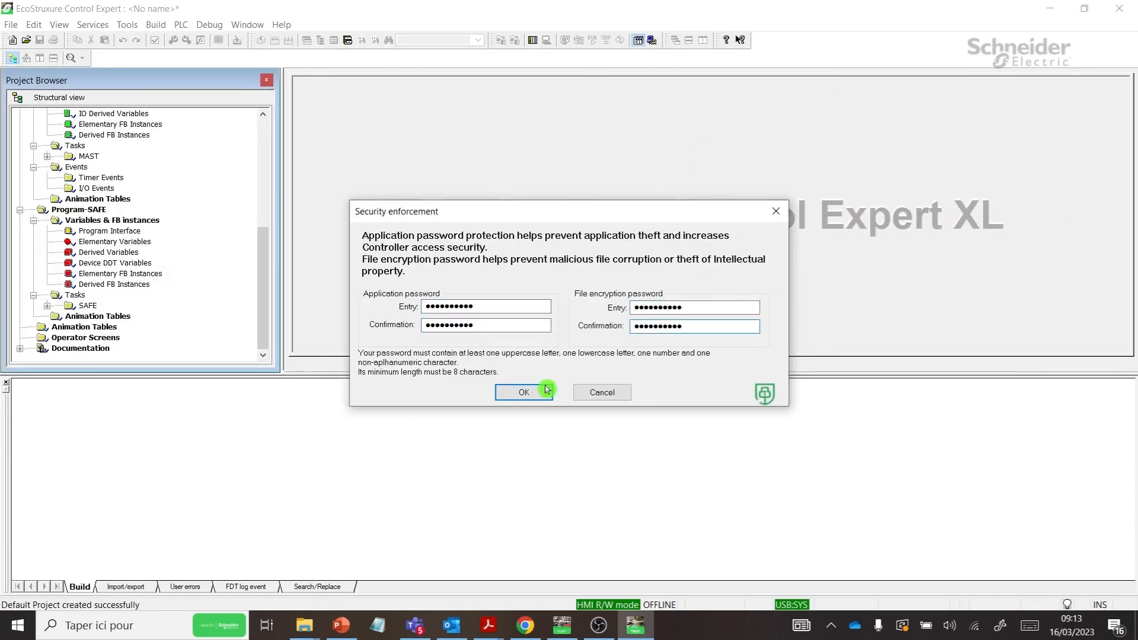
click(546, 389)
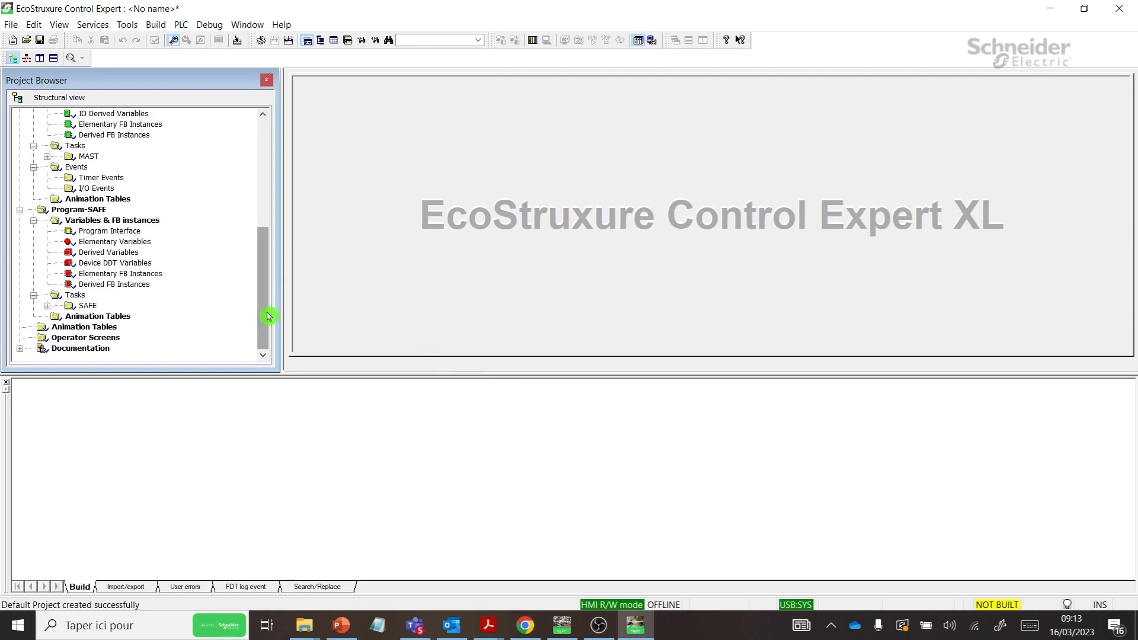
drag(268, 316, 267, 155)
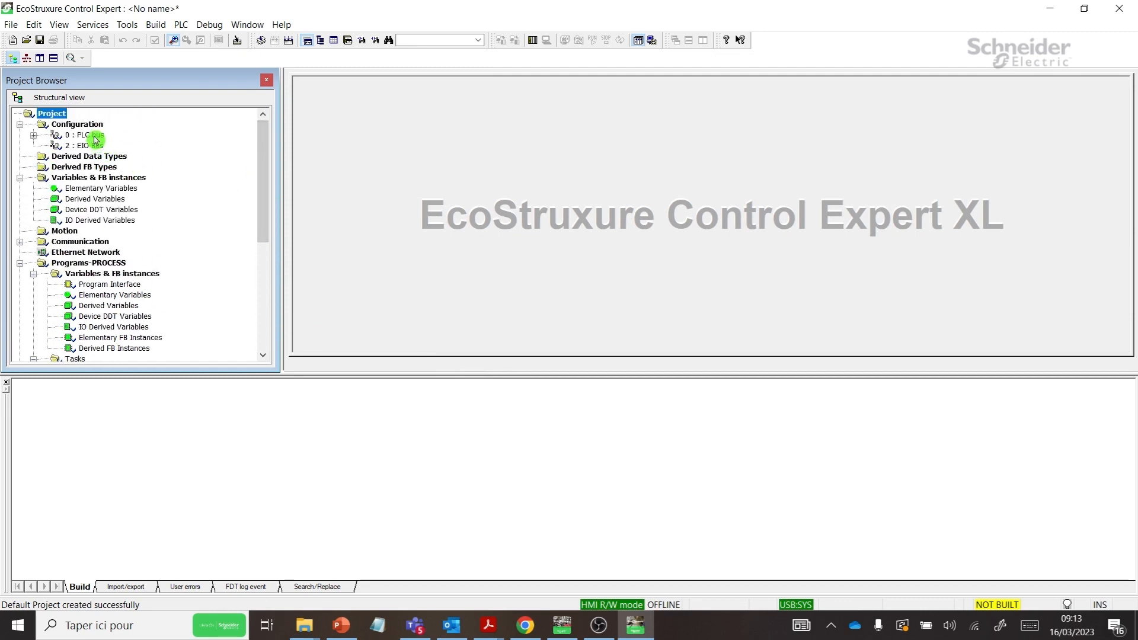
Open the PLC bus rack and the CPU Ethernet port submodule settings.
click(94, 138)
right_click(95, 137)
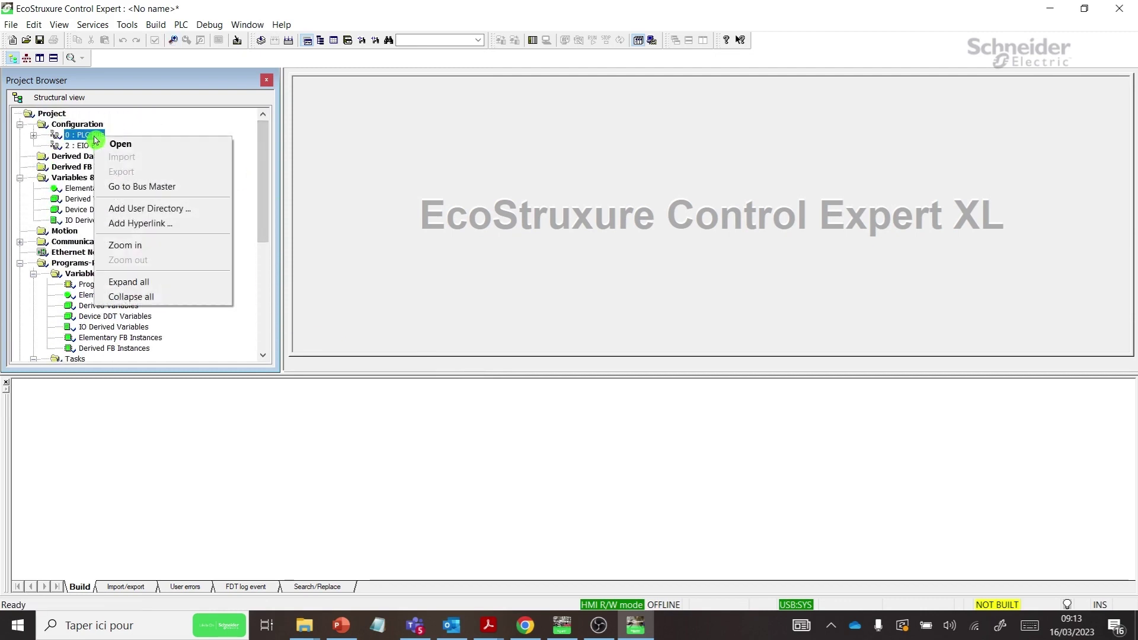
click(152, 147)
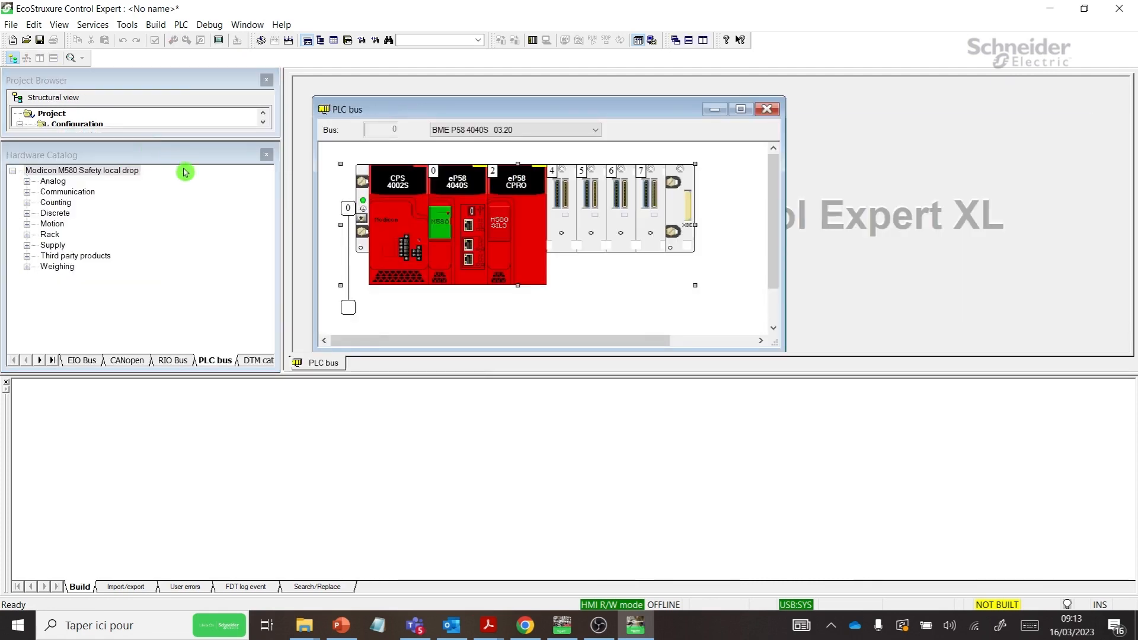
click(475, 258)
right_click(476, 245)
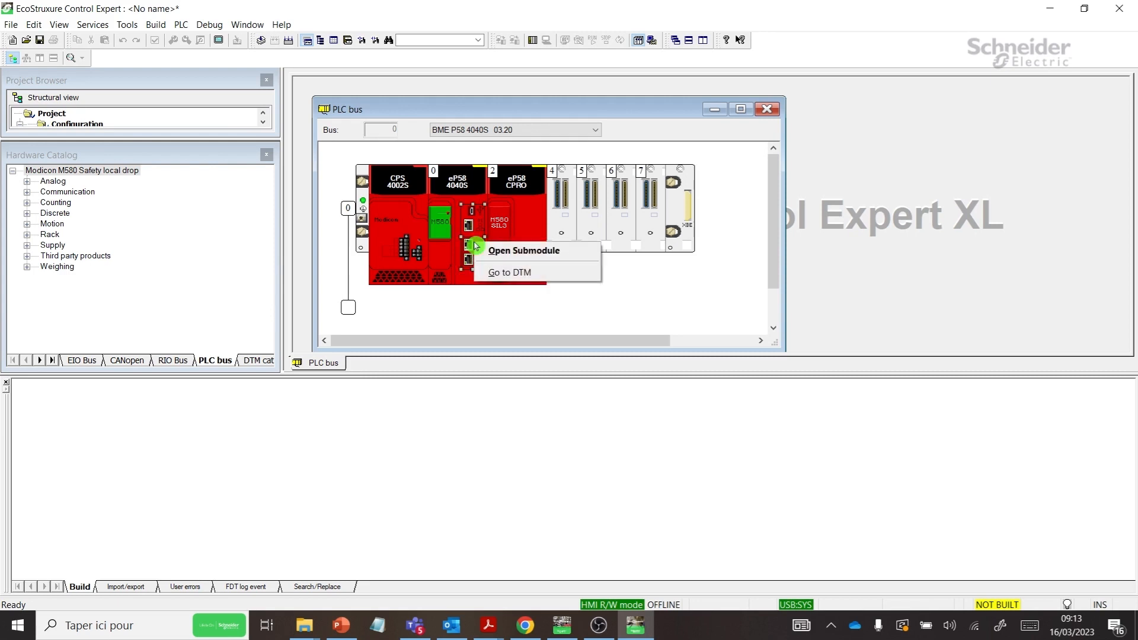
click(487, 252)
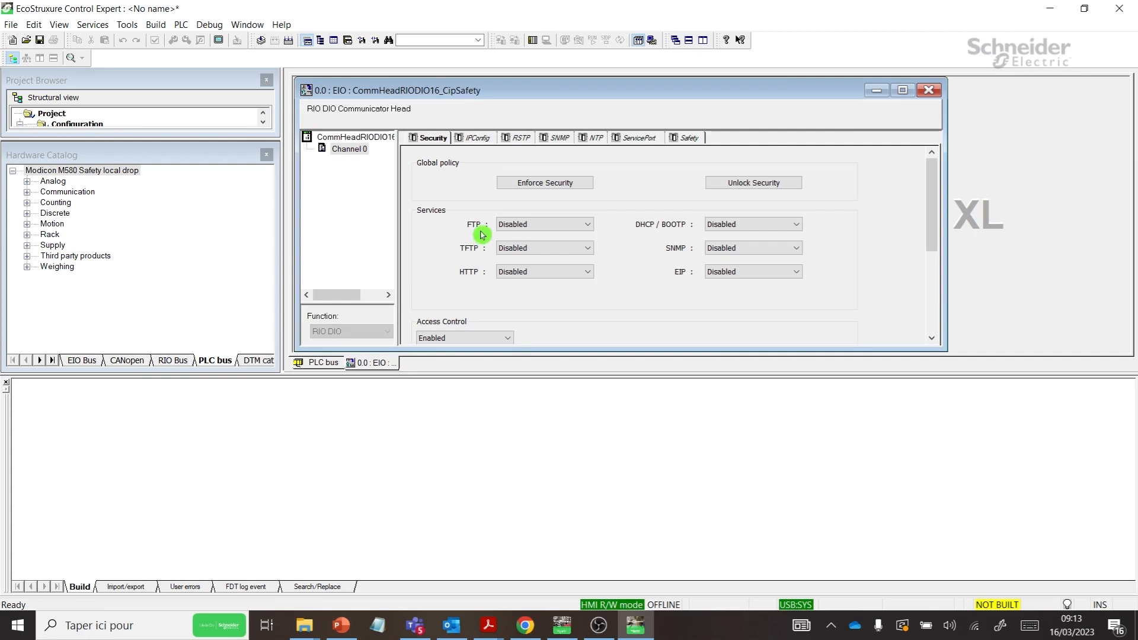
In IPConfig, set the gateway address to 192.168.1.2, keeping main IP 192.168.1.1.
click(494, 140)
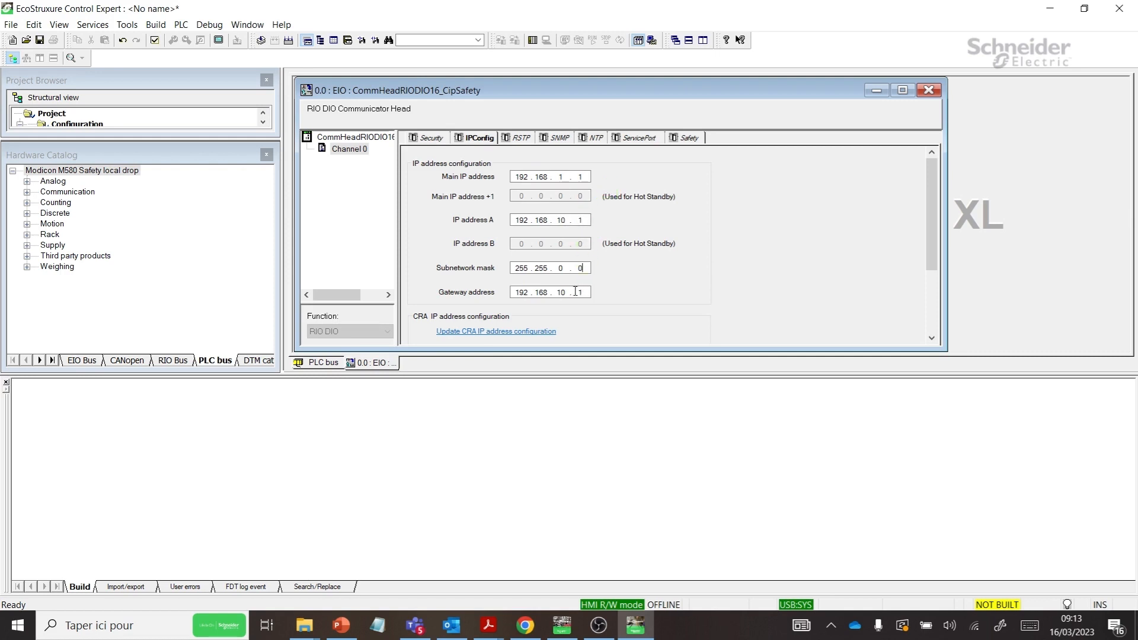
key(BackSpace)
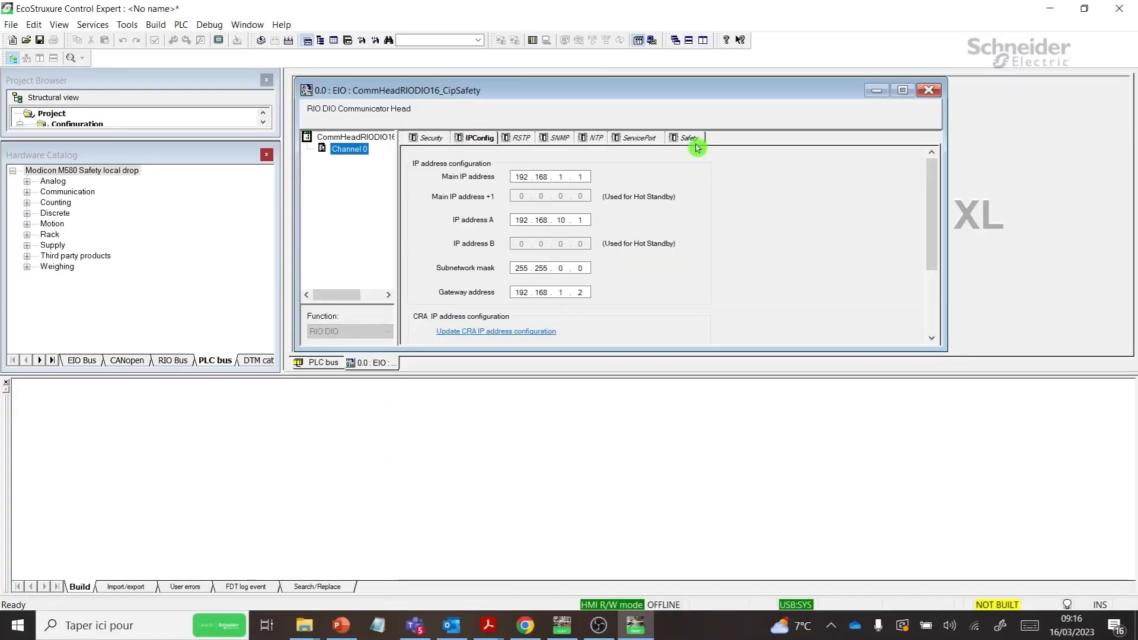
Generate the time-based CIP Safety network number 490E_01FD_A0D8 in the Safety advanced configuration and validate it.
click(690, 139)
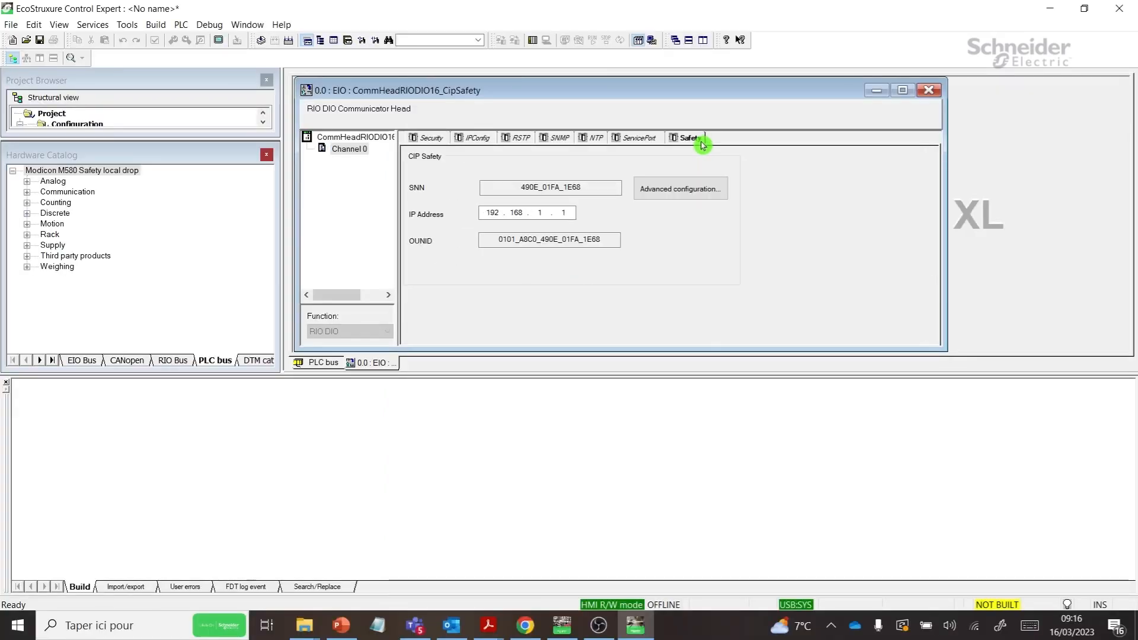
click(721, 198)
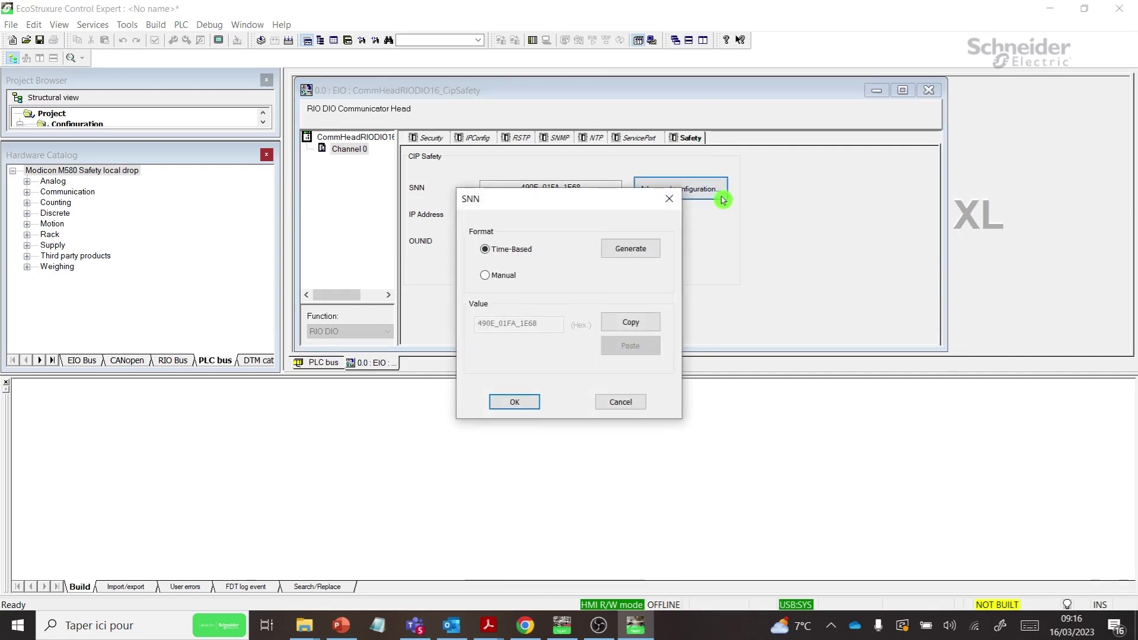
click(654, 257)
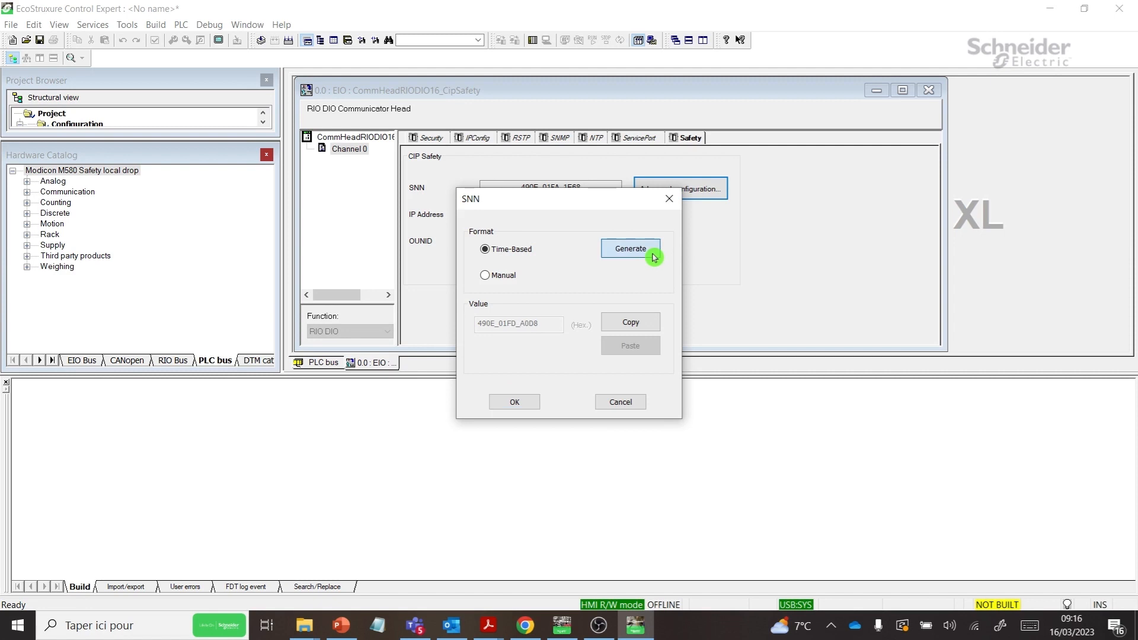
click(530, 402)
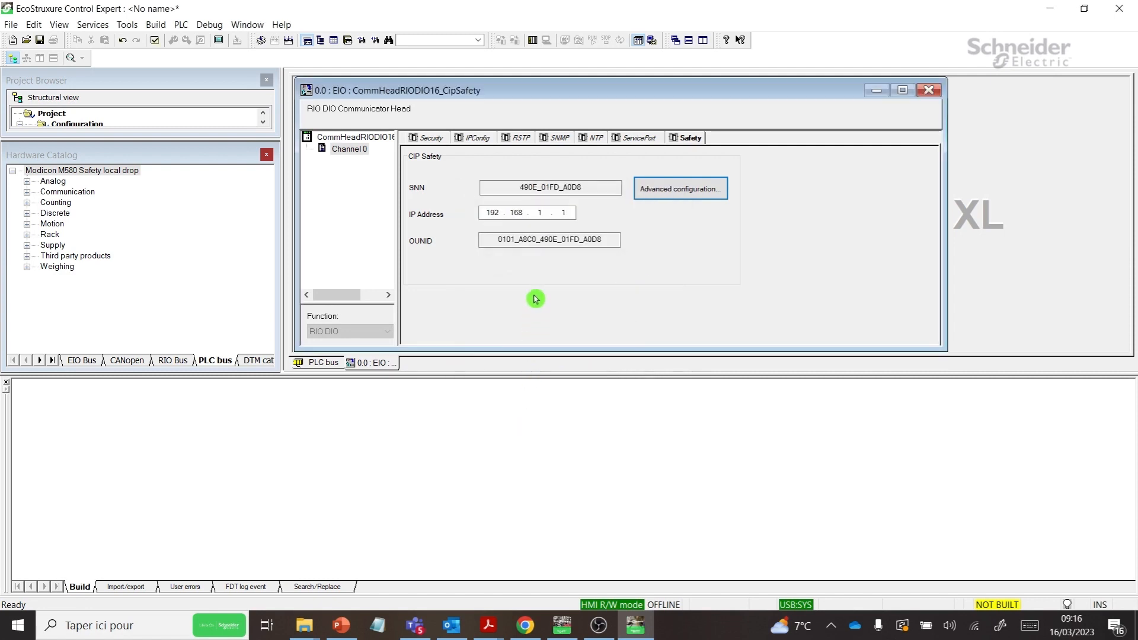
click(158, 41)
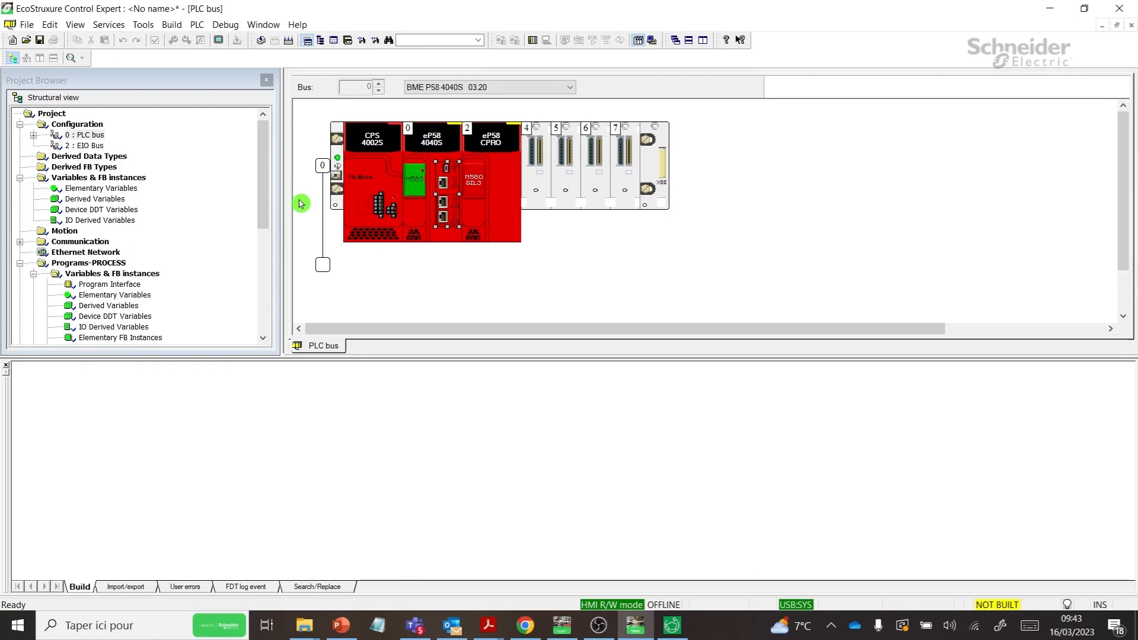
In the DTM browser, connect to the BMEP58_ECPU_EXT CPU node at 192.168.1.1.
click(325, 47)
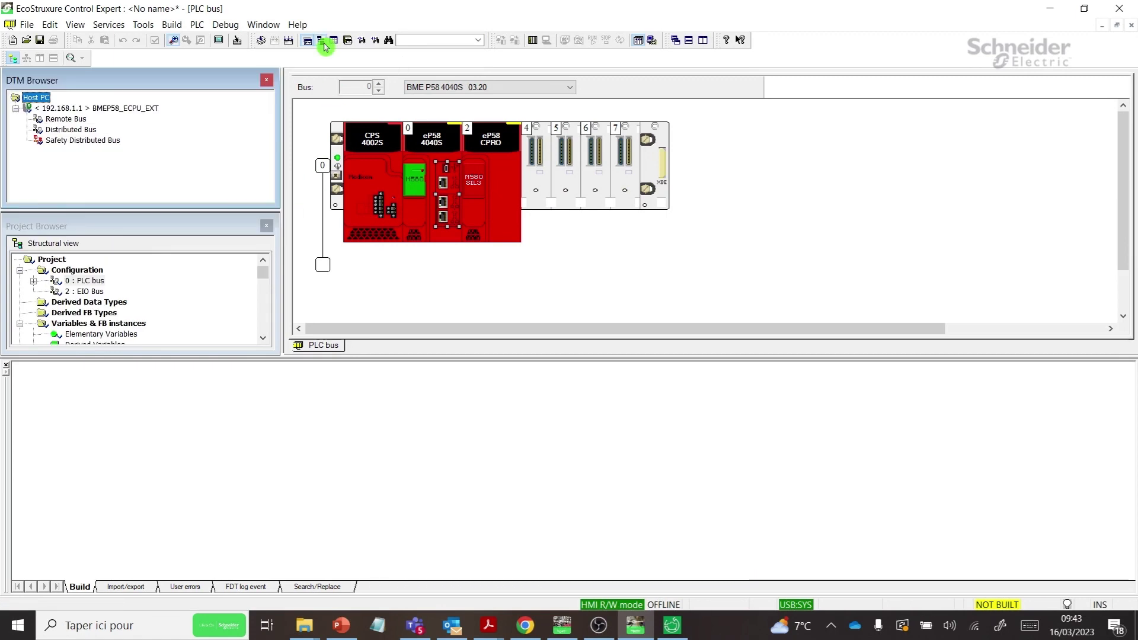
click(150, 110)
right_click(149, 111)
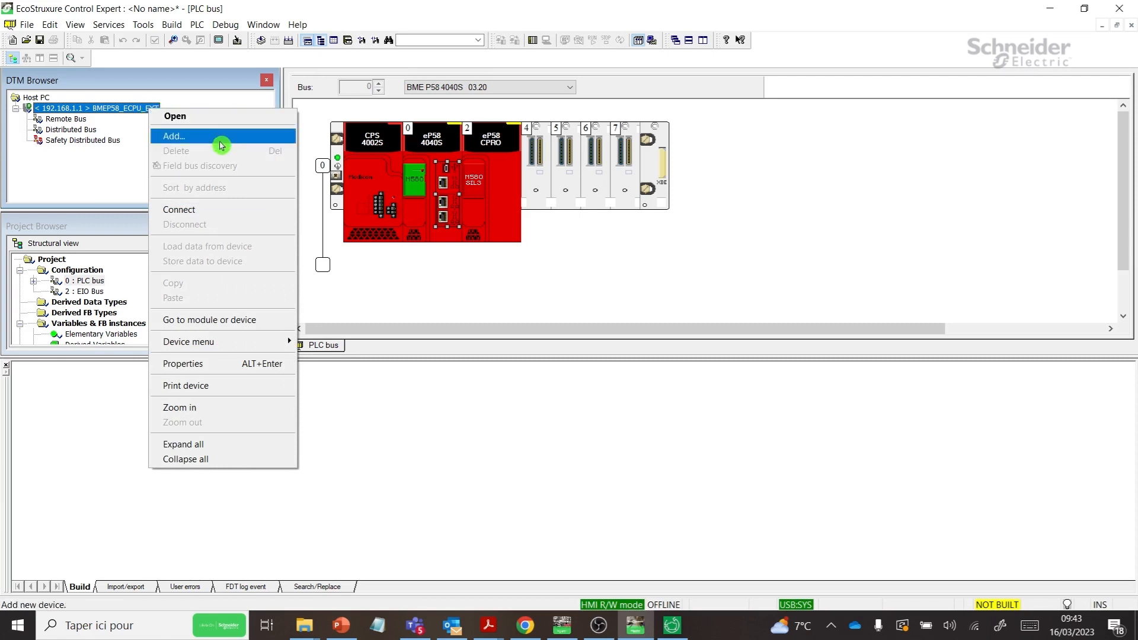
click(222, 214)
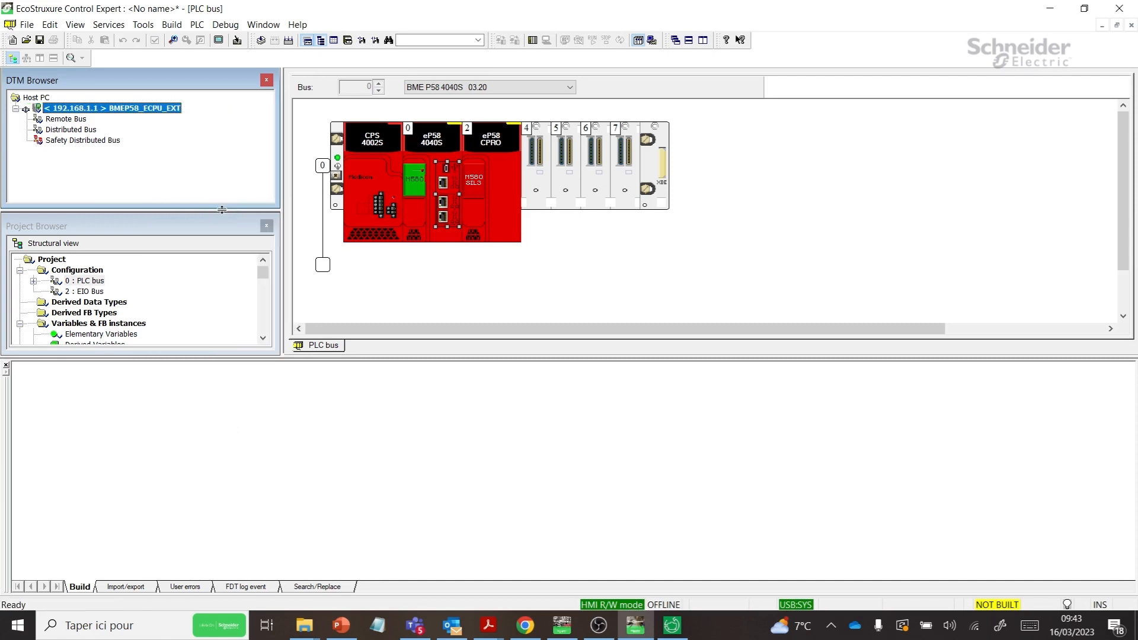
right_click(172, 108)
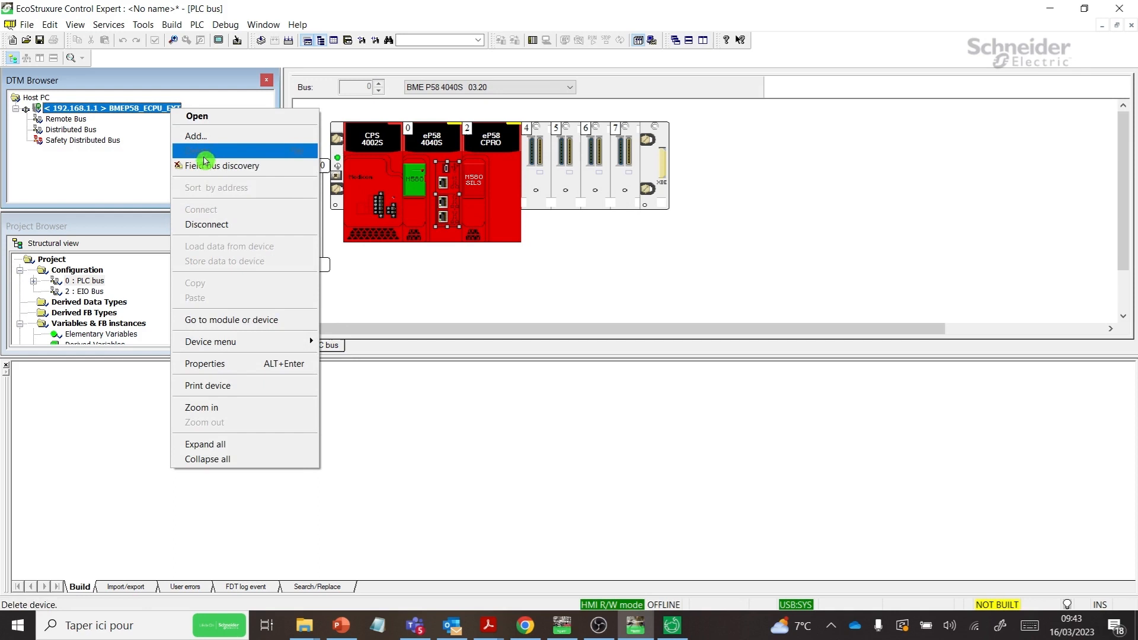
Run field bus discovery on the EtherNet IP channel.
click(284, 169)
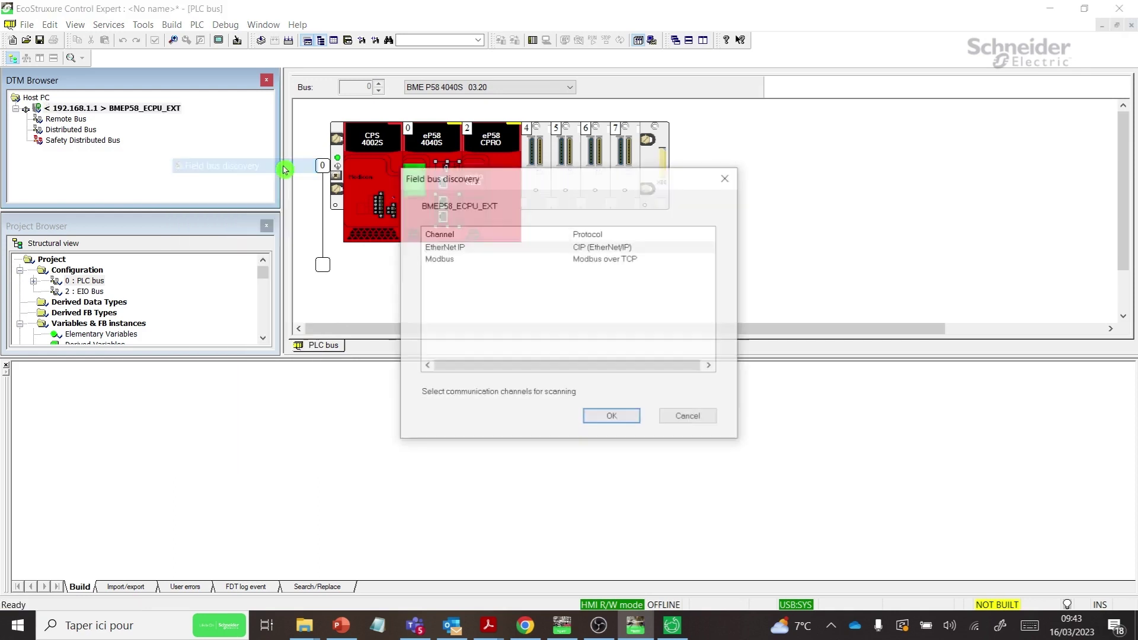
click(502, 249)
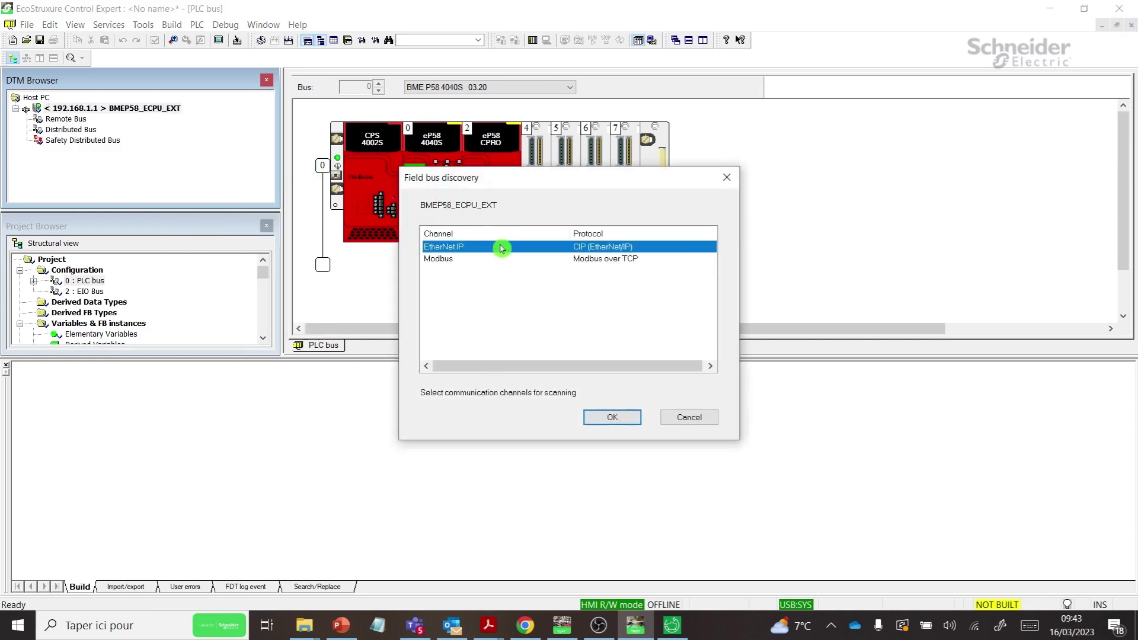
click(624, 418)
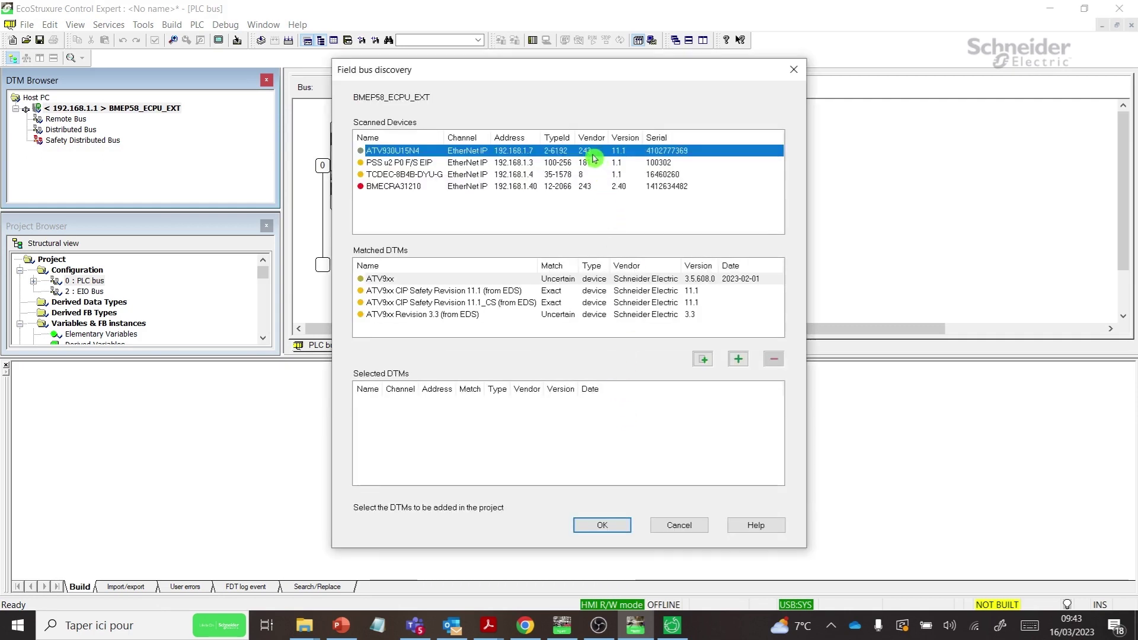
Add the discovered drive at 192.168.1.7 as the ATV9xx matched DTM.
click(526, 280)
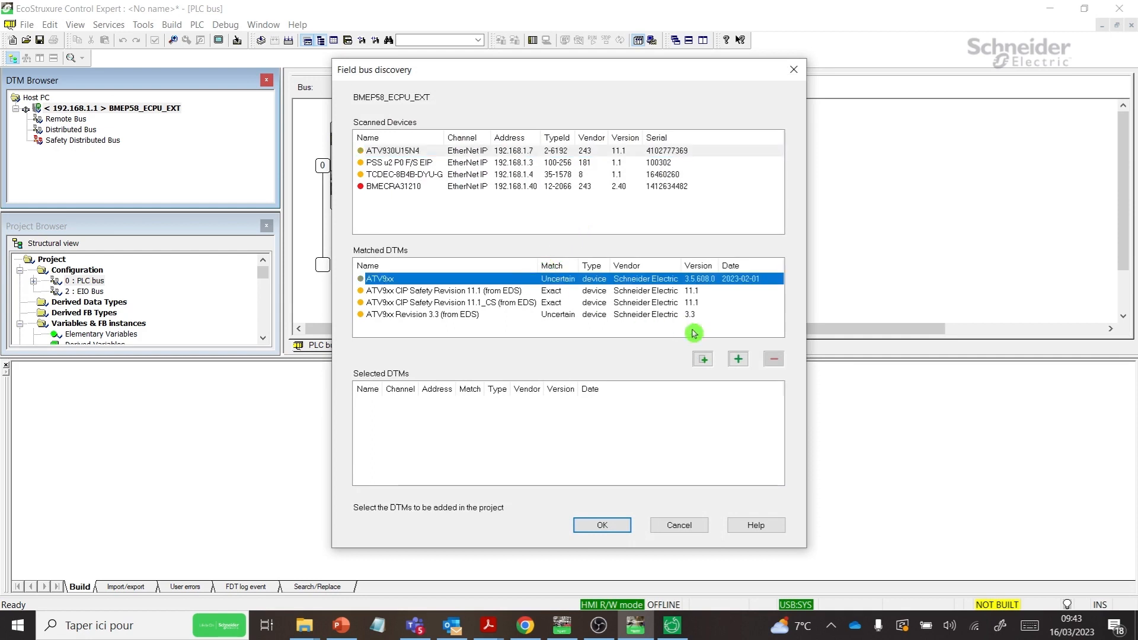
click(738, 358)
click(656, 403)
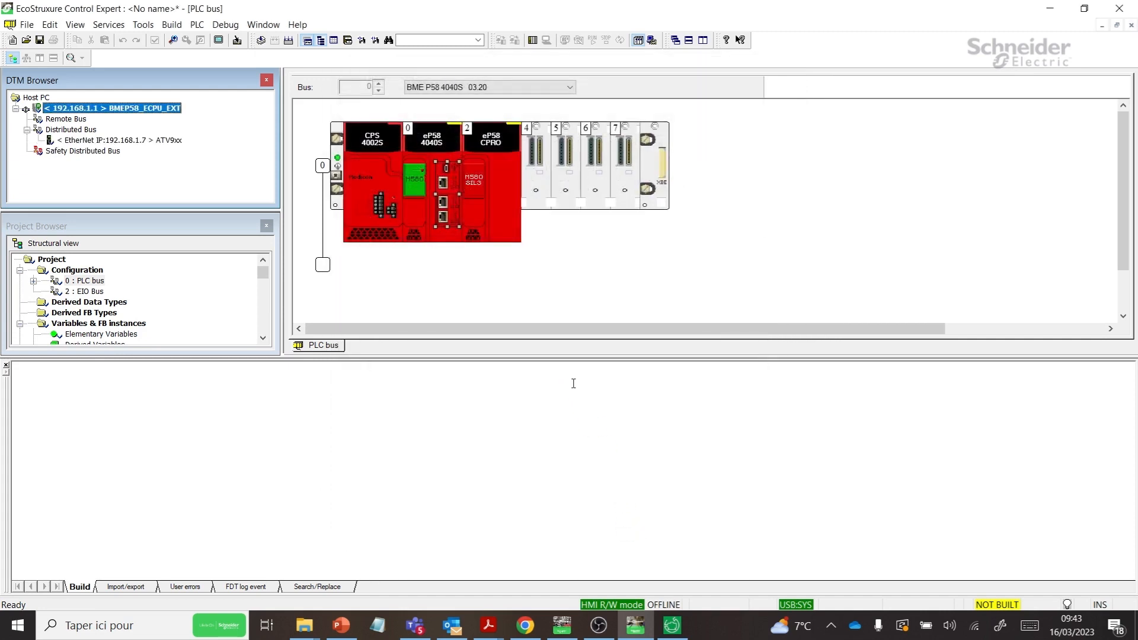
Load data from the ATV9xx device, logging in to the drive.
click(175, 142)
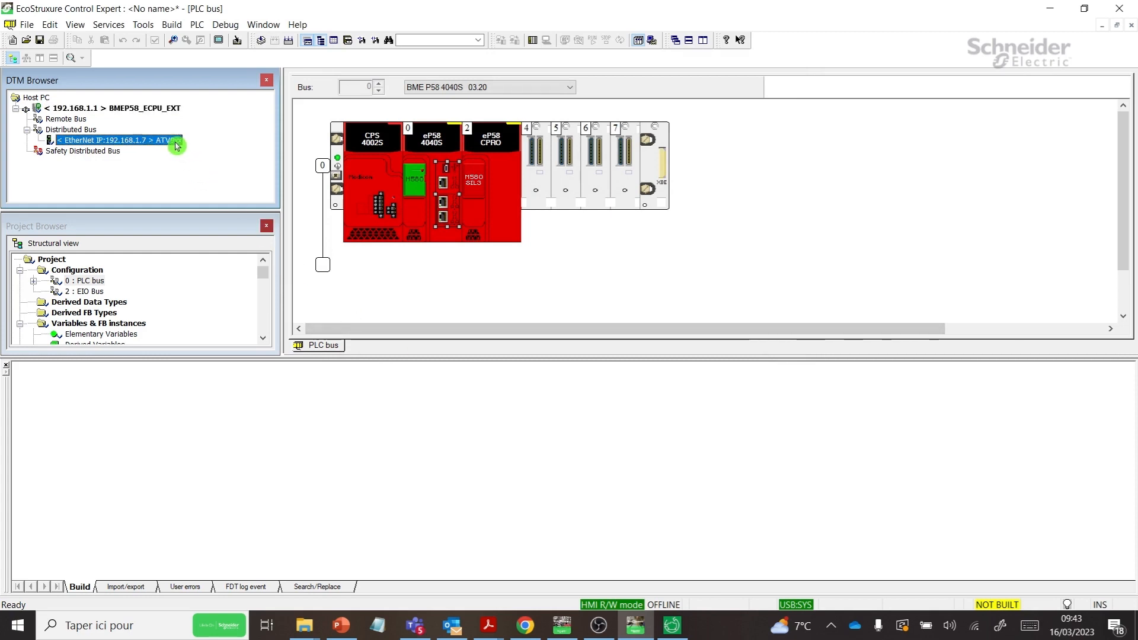
right_click(176, 146)
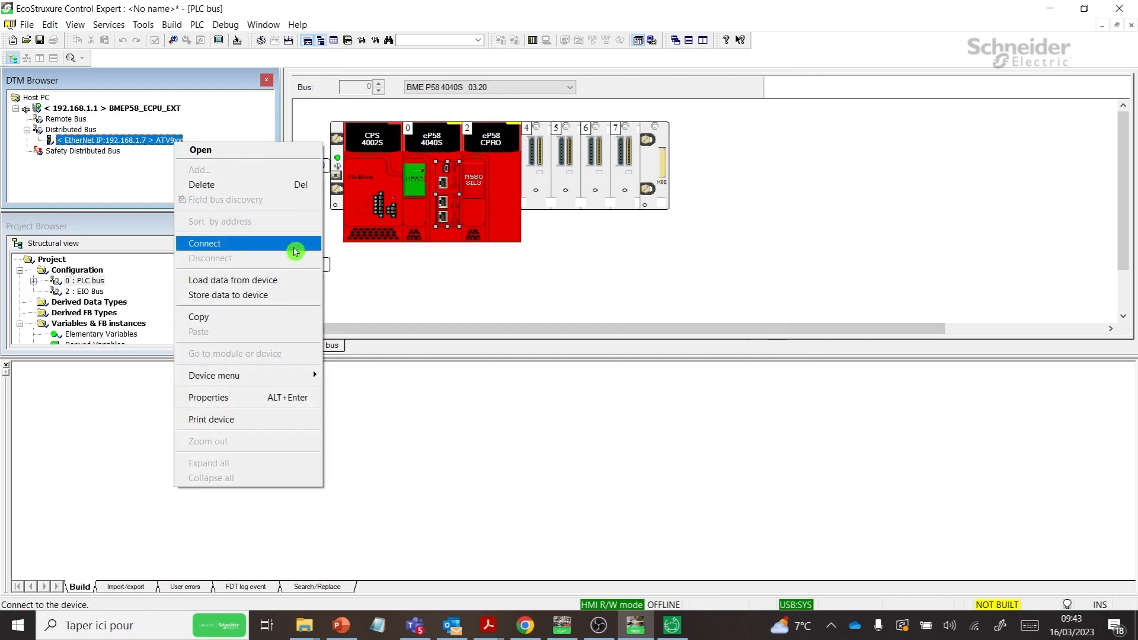
click(303, 281)
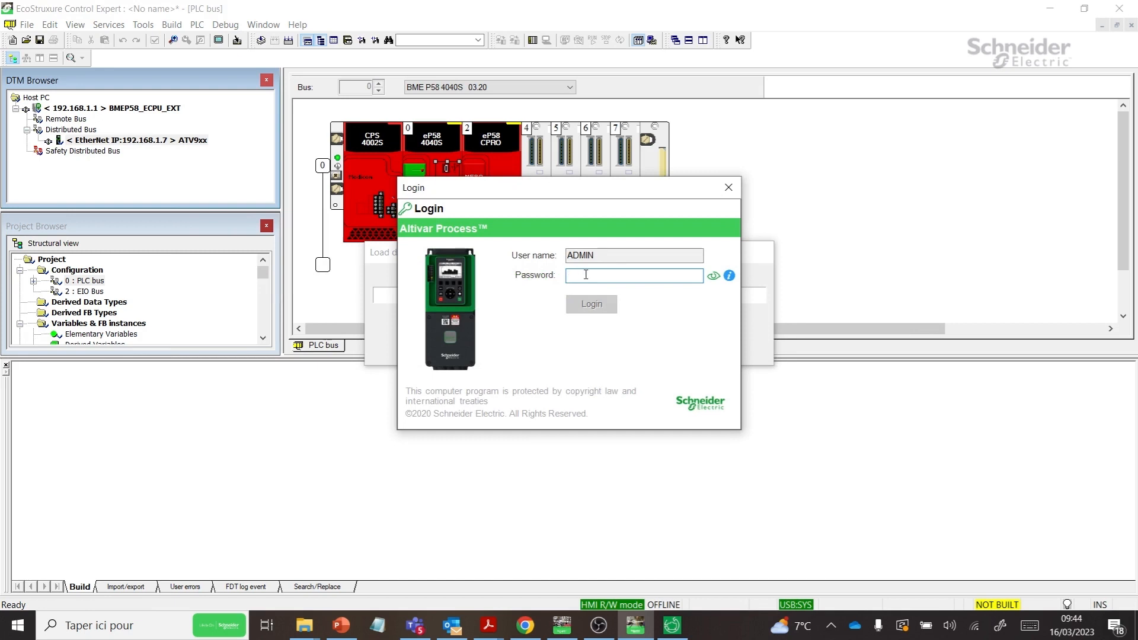
click(587, 274)
text(ADMIN)
click(601, 303)
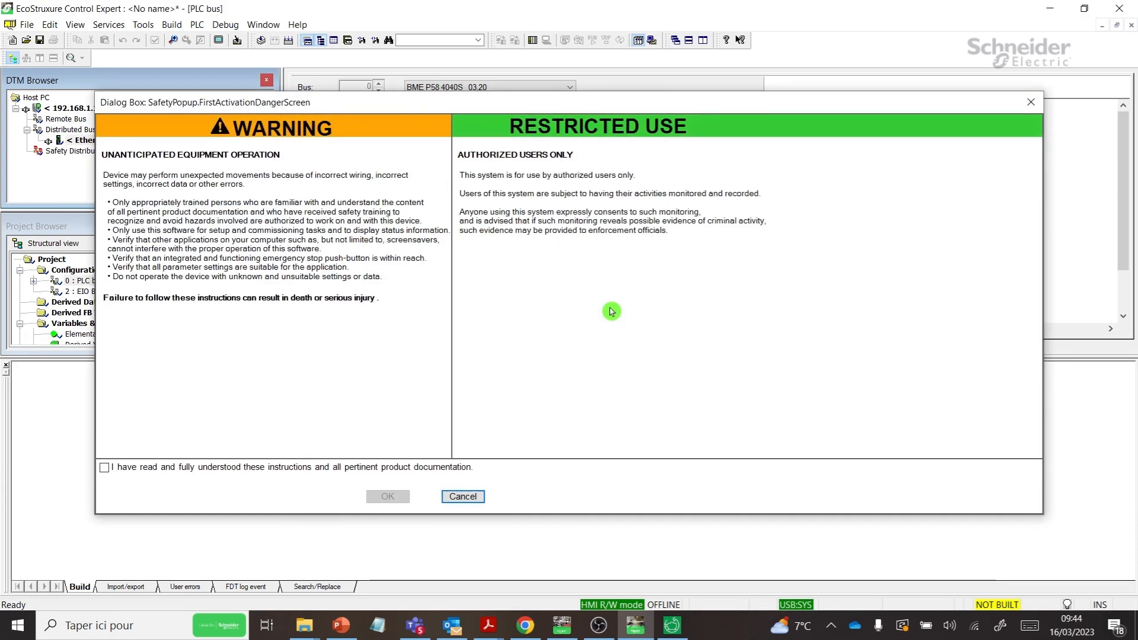
Accept the safety warning, overwrite the project configuration and dismiss the load messages.
click(216, 468)
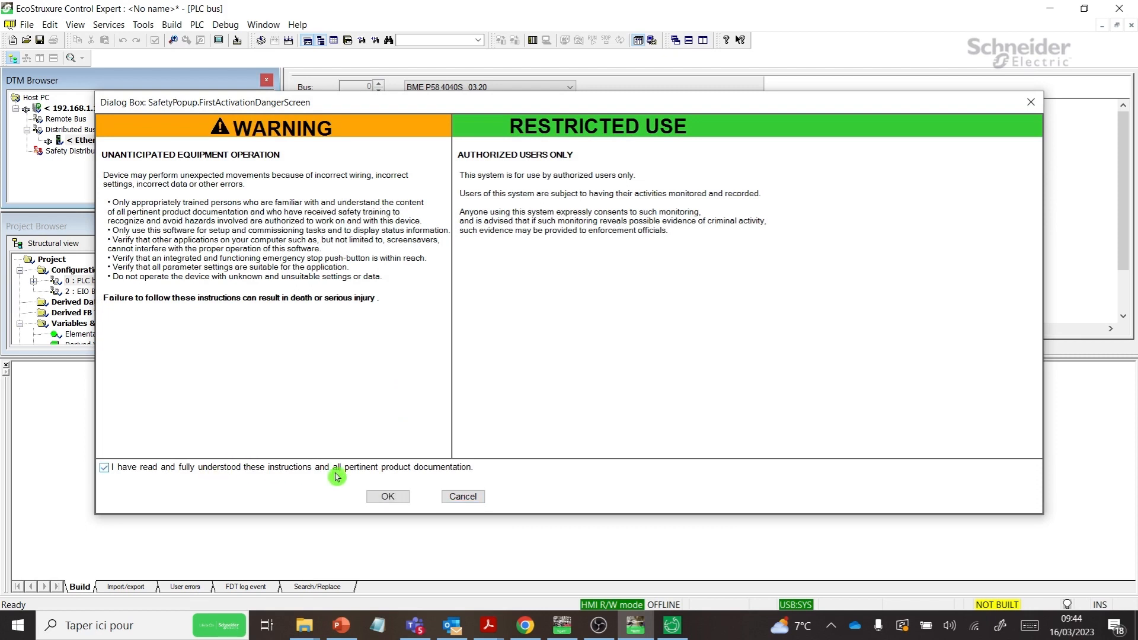
click(407, 500)
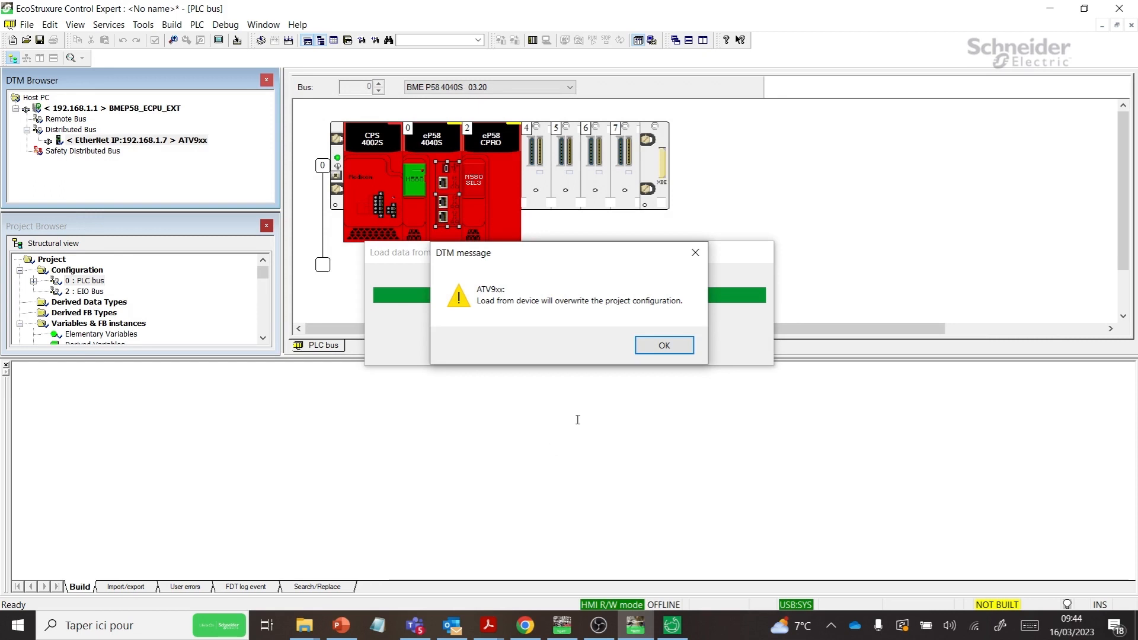
click(681, 346)
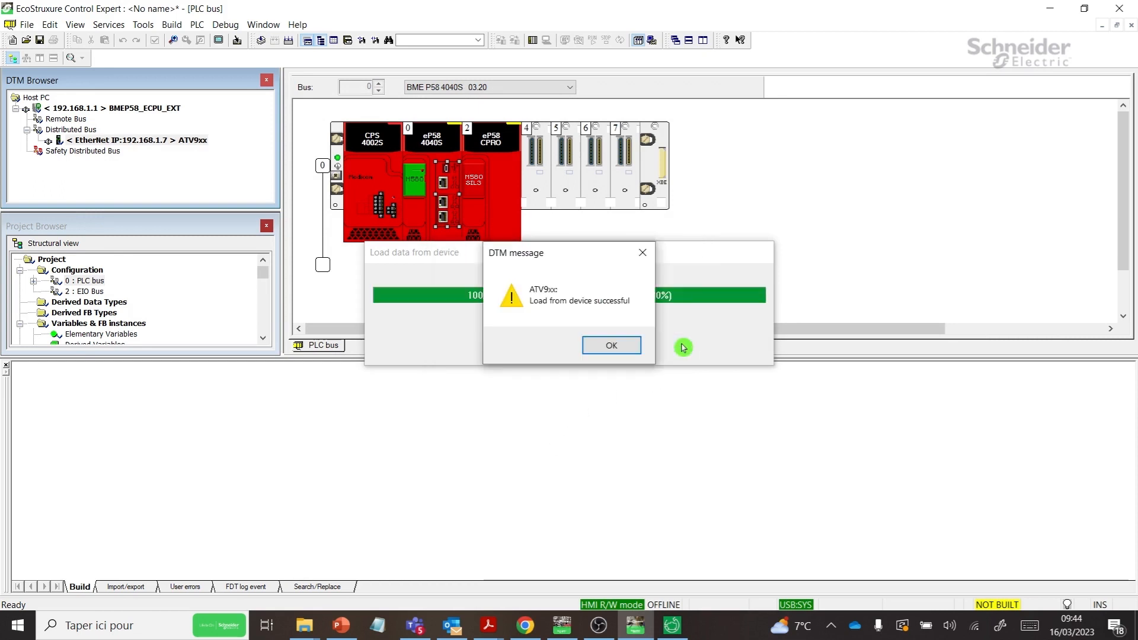
click(637, 346)
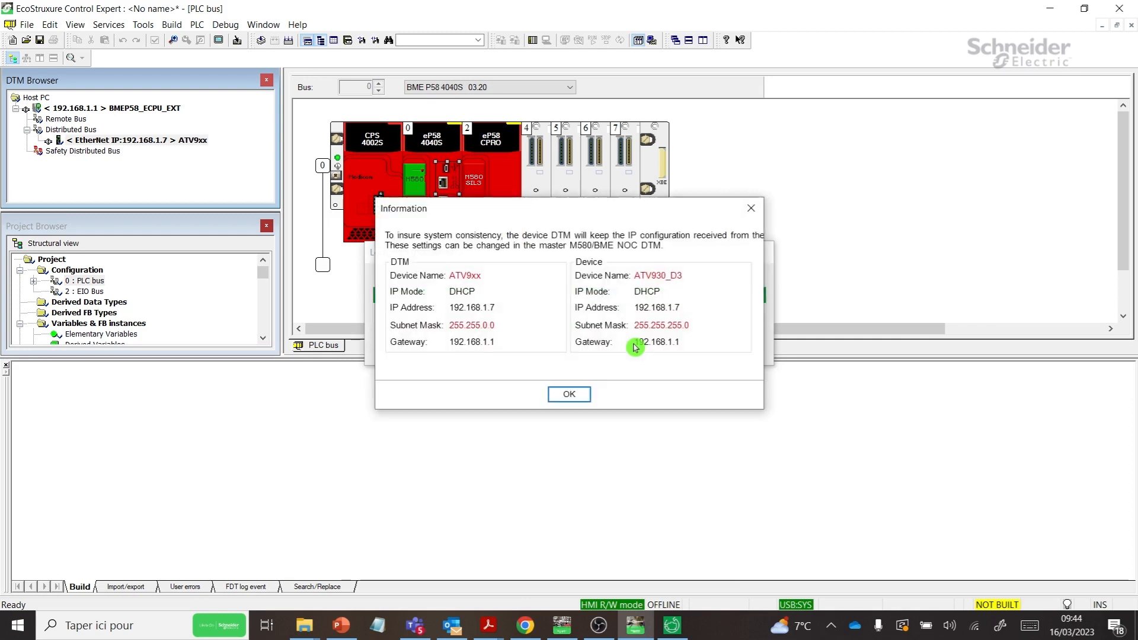
click(585, 394)
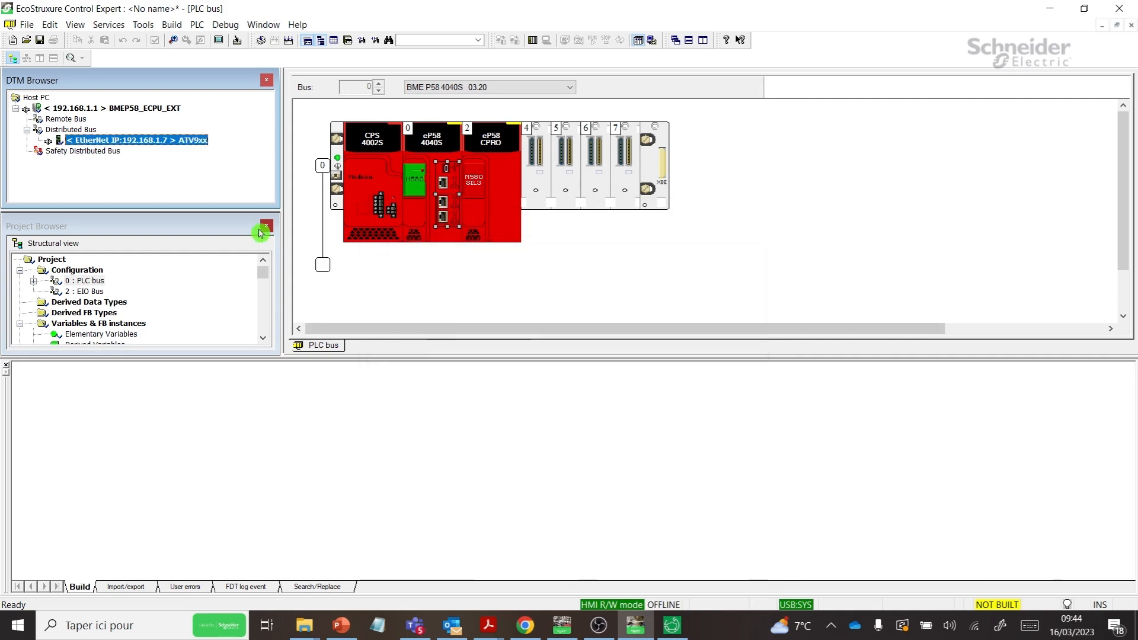
Open the ATV9xx drive DTM and review the connected ATV930U15N4 characteristics.
right_click(206, 143)
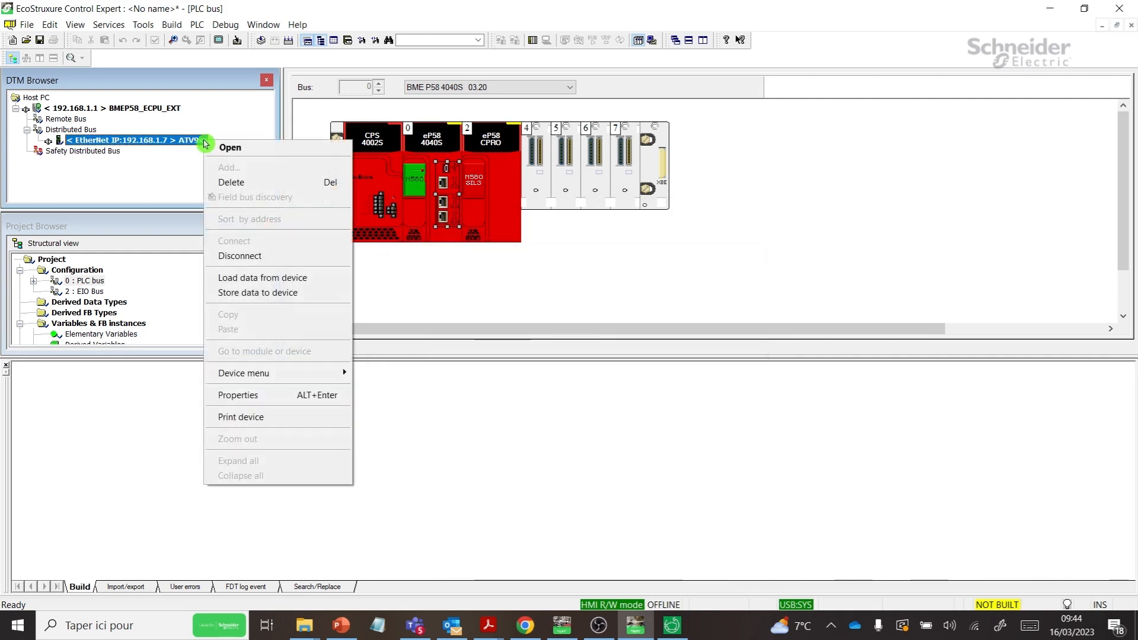
click(229, 148)
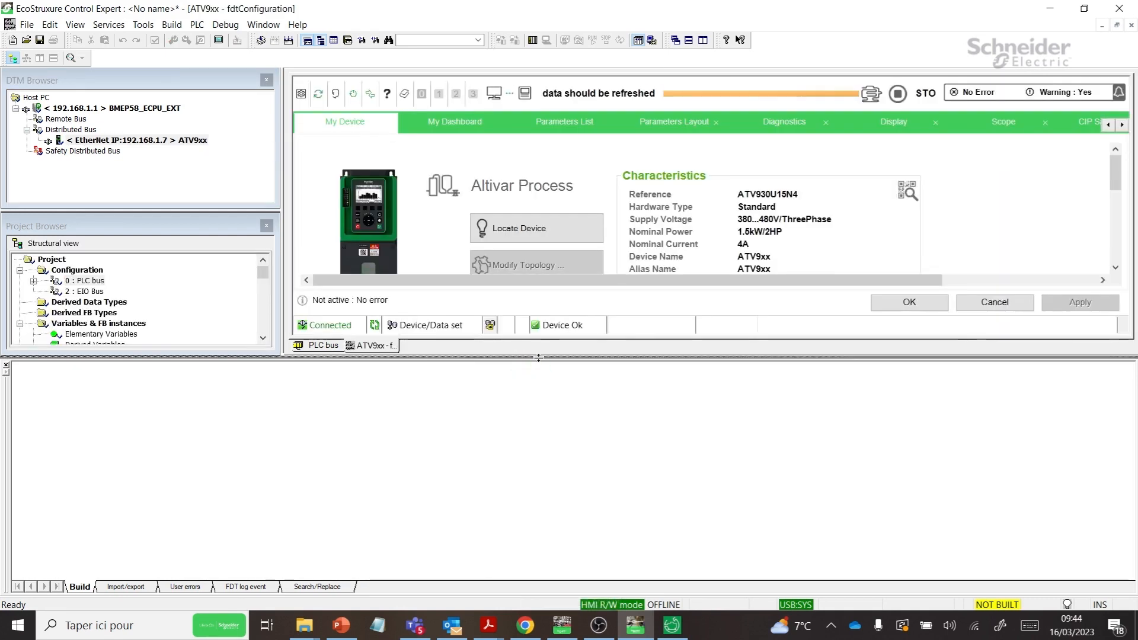
drag(538, 359, 538, 535)
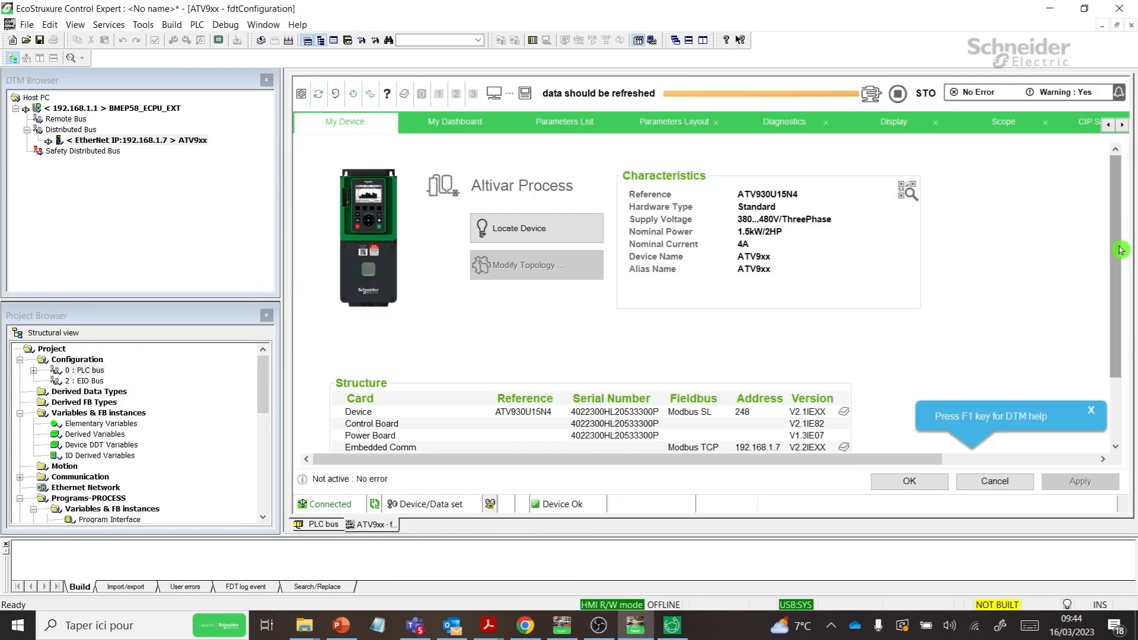
drag(1122, 249, 1118, 312)
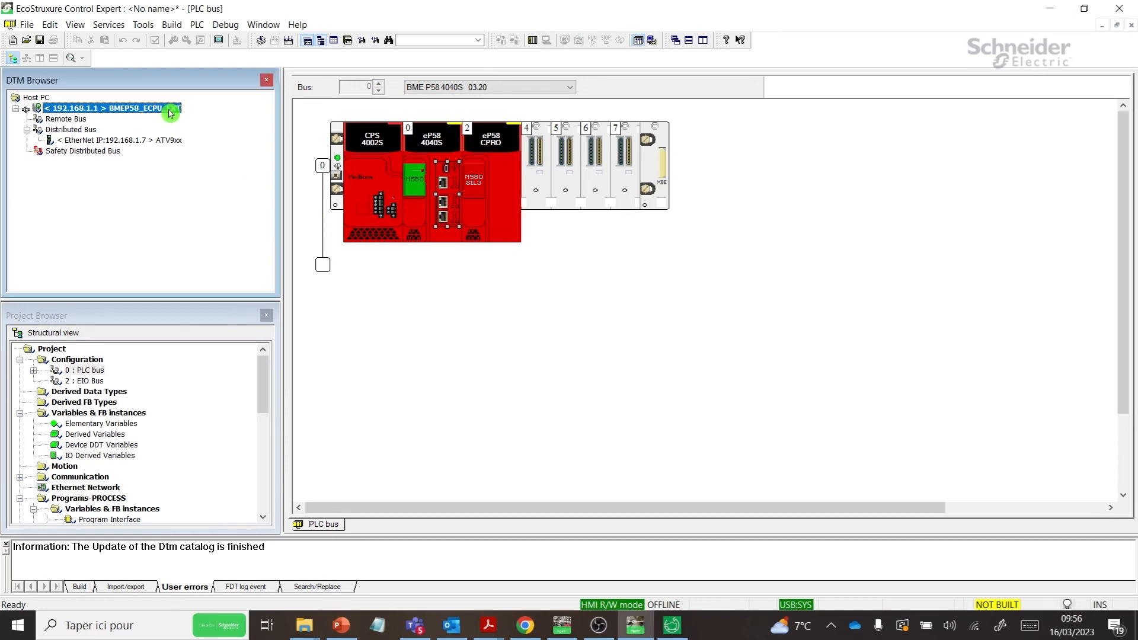
Run field bus discovery again from the CPU node on the EtherNet IP channel.
right_click(179, 109)
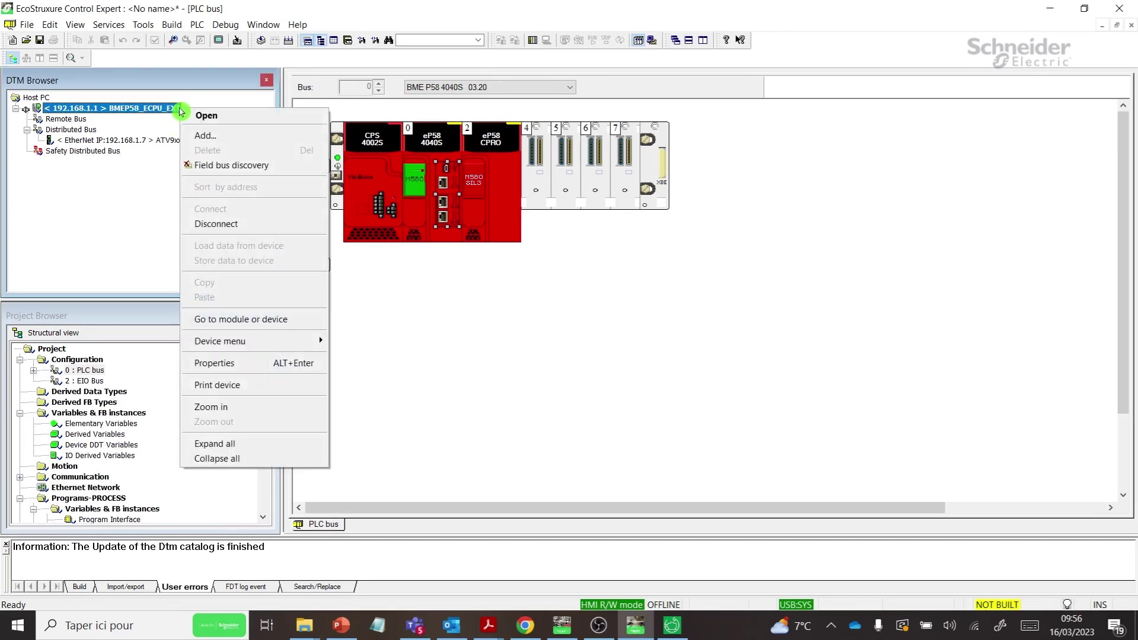
click(282, 167)
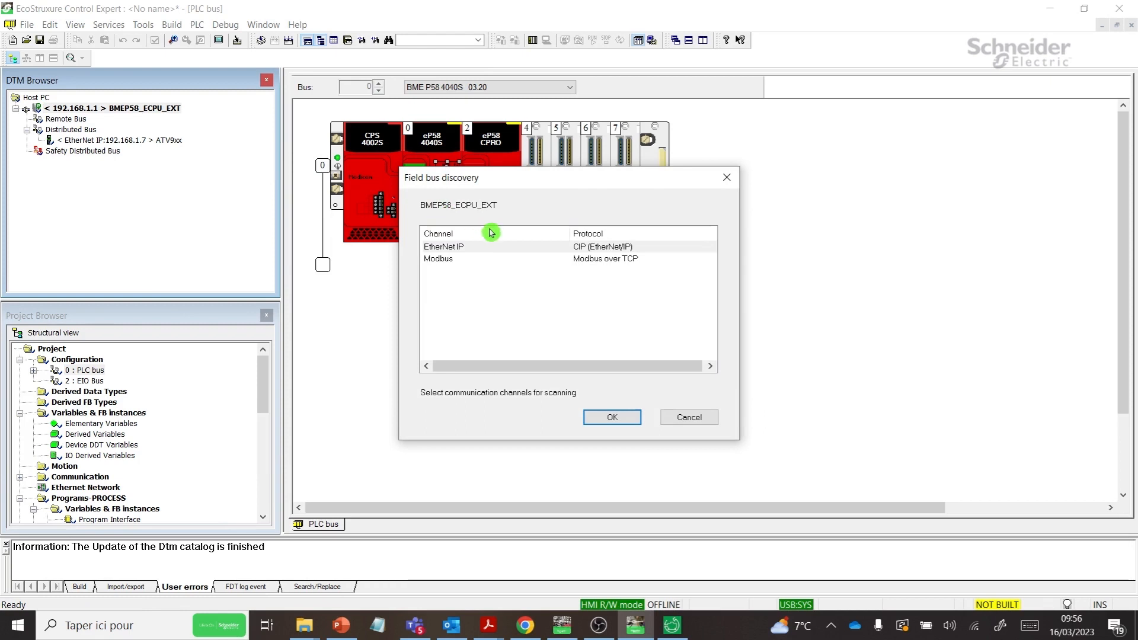
click(498, 249)
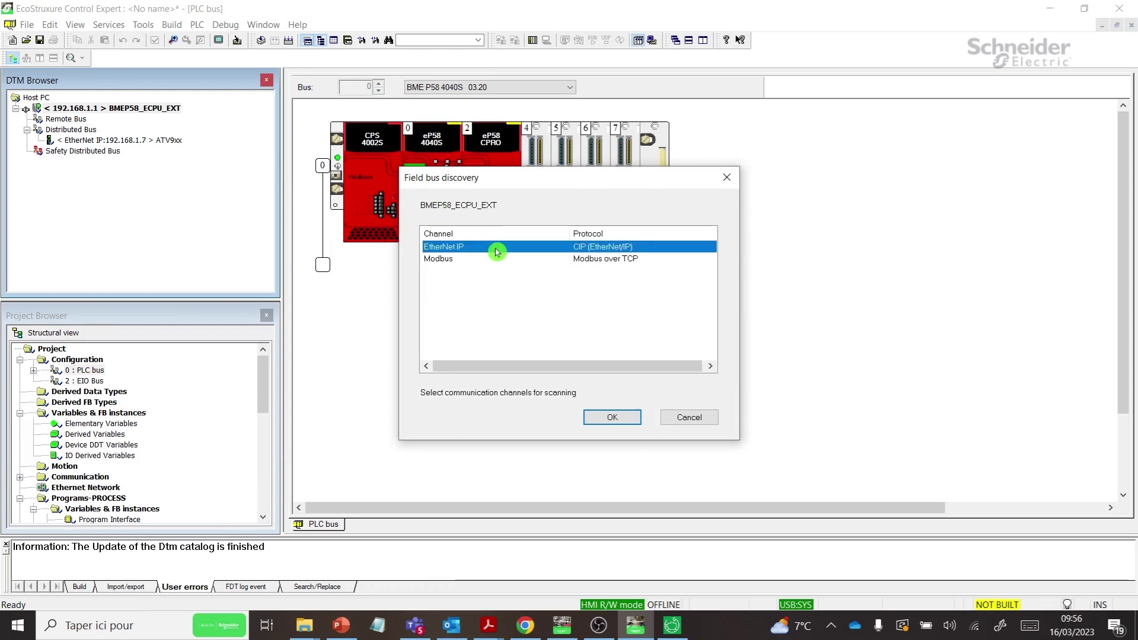
click(626, 416)
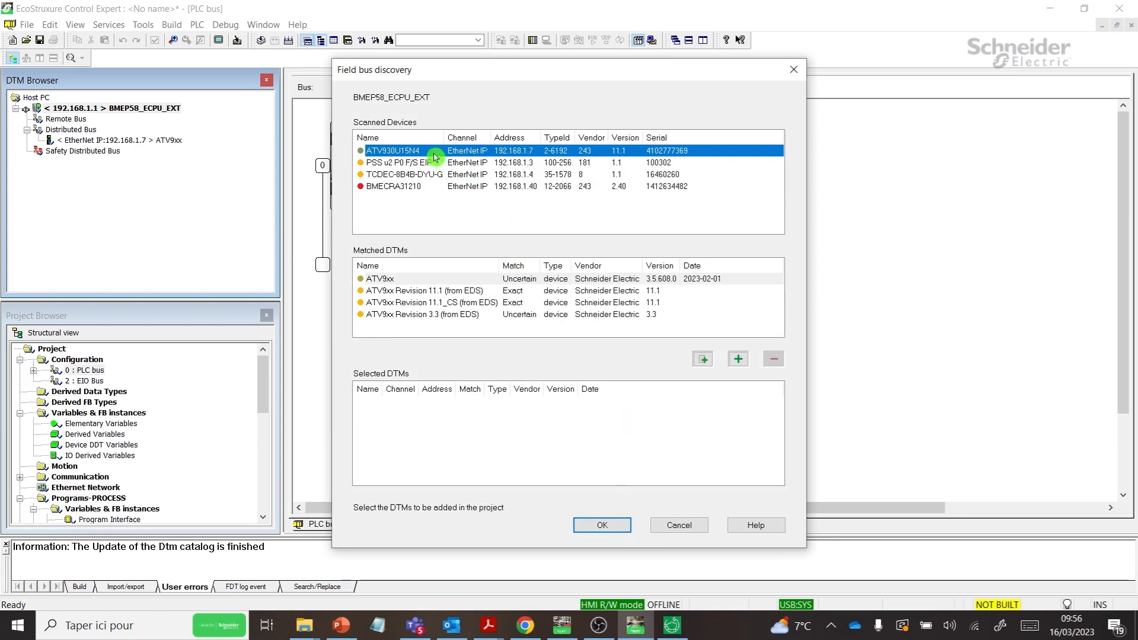
Add the ATV9xx Revision 11.1_CS (EDS) match at 192.168.1.7 under the Safety Distributed Bus.
click(455, 302)
click(738, 360)
click(534, 403)
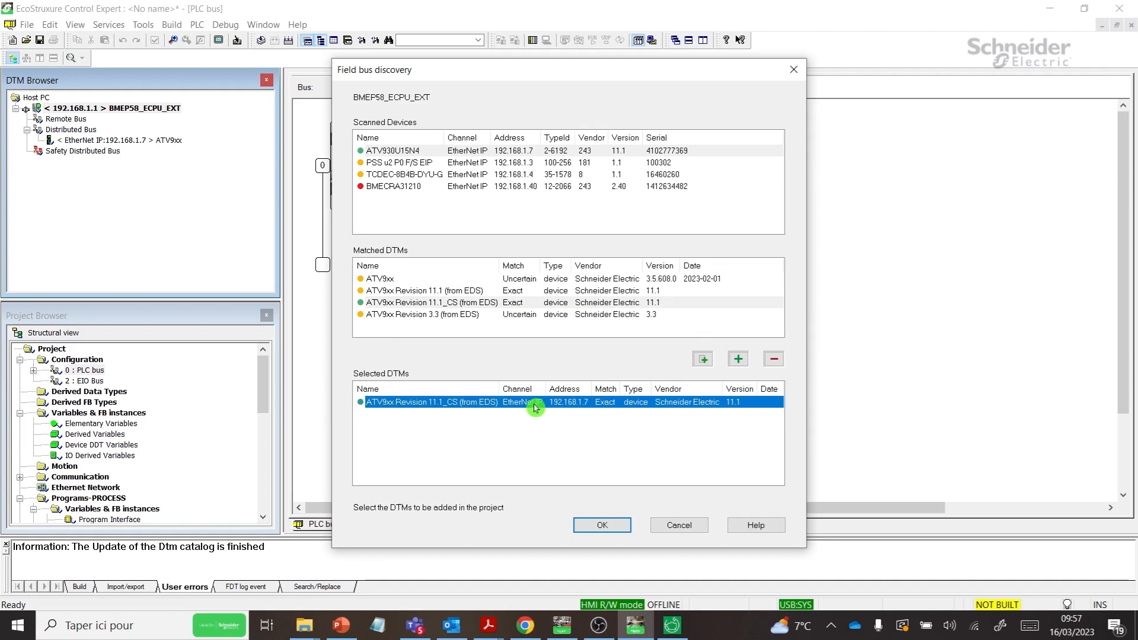
click(602, 525)
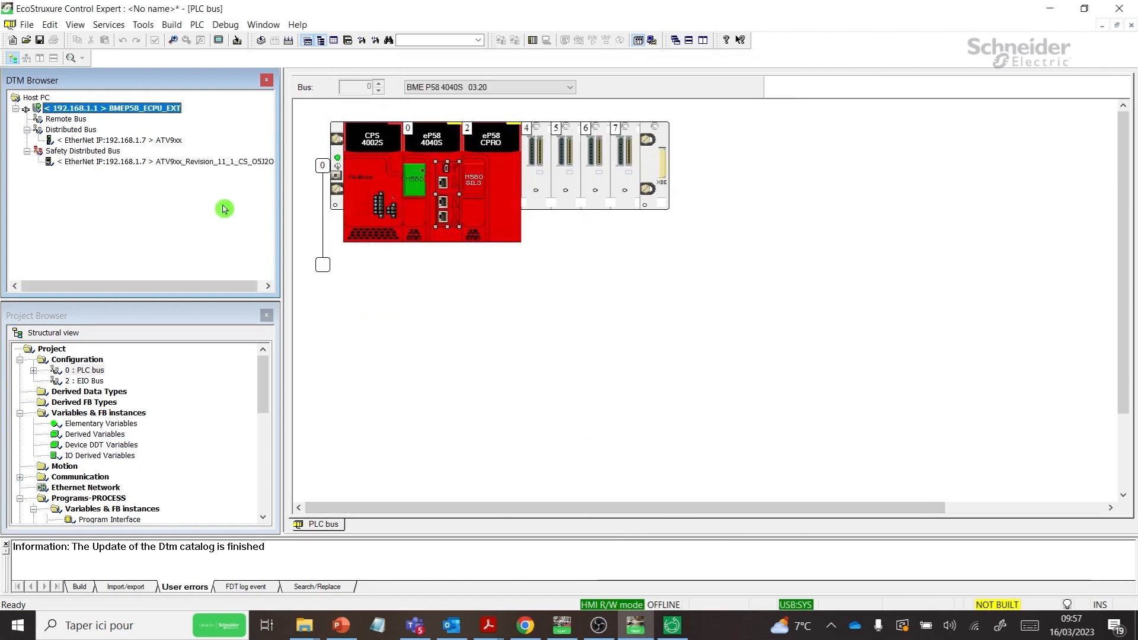
click(203, 166)
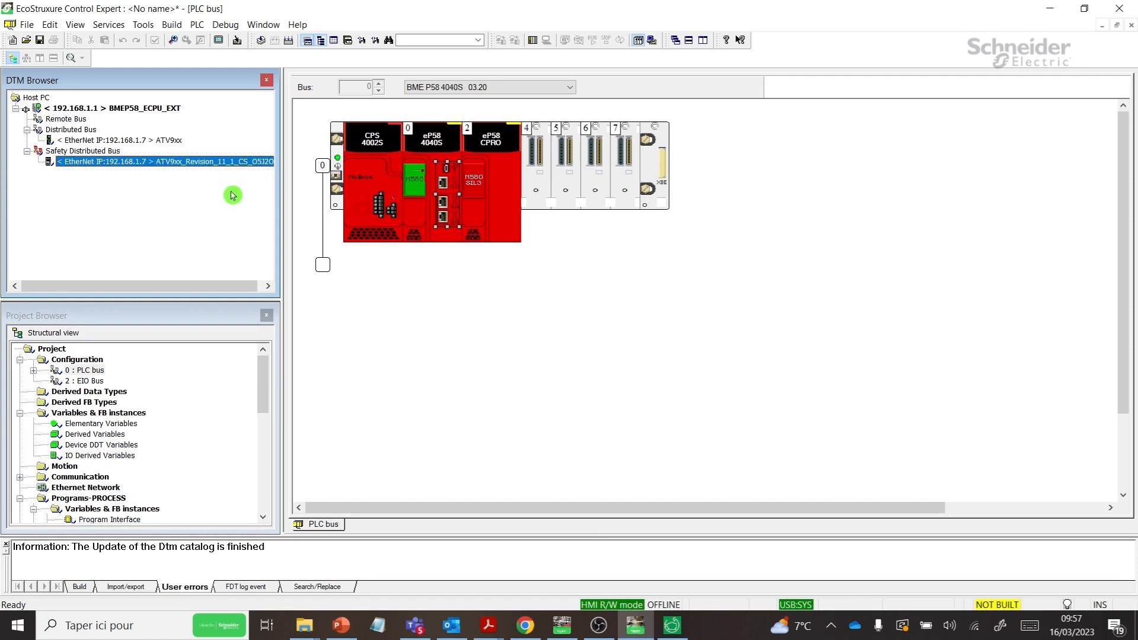
Open the safety drive DTM and show the Safety Input (Producing) connection parameters.
right_click(233, 163)
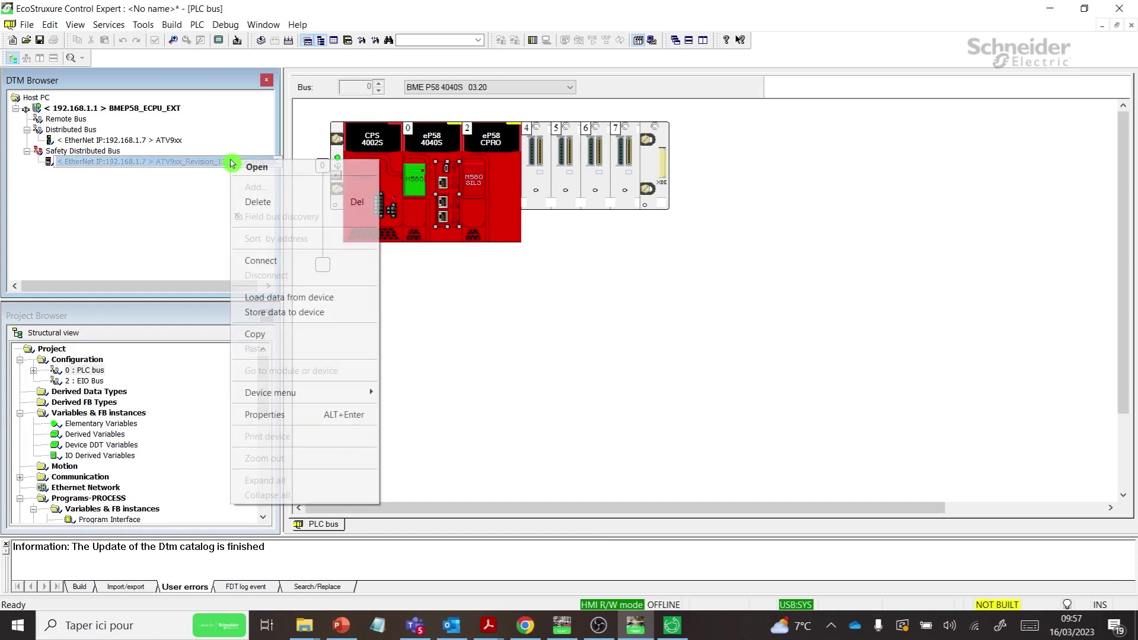
click(272, 168)
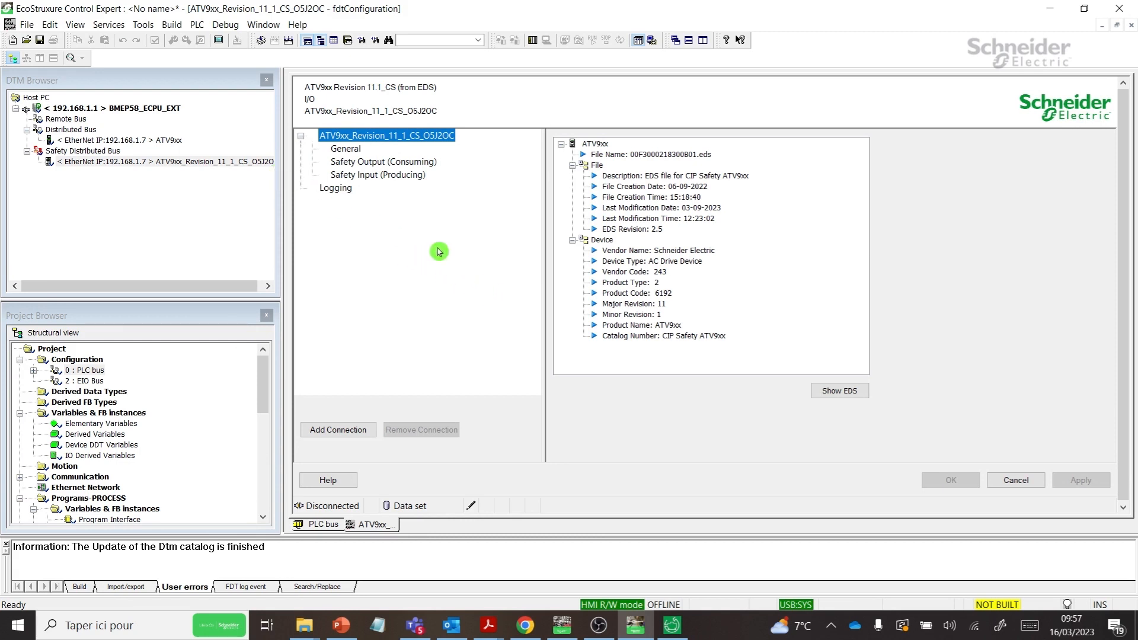
click(411, 163)
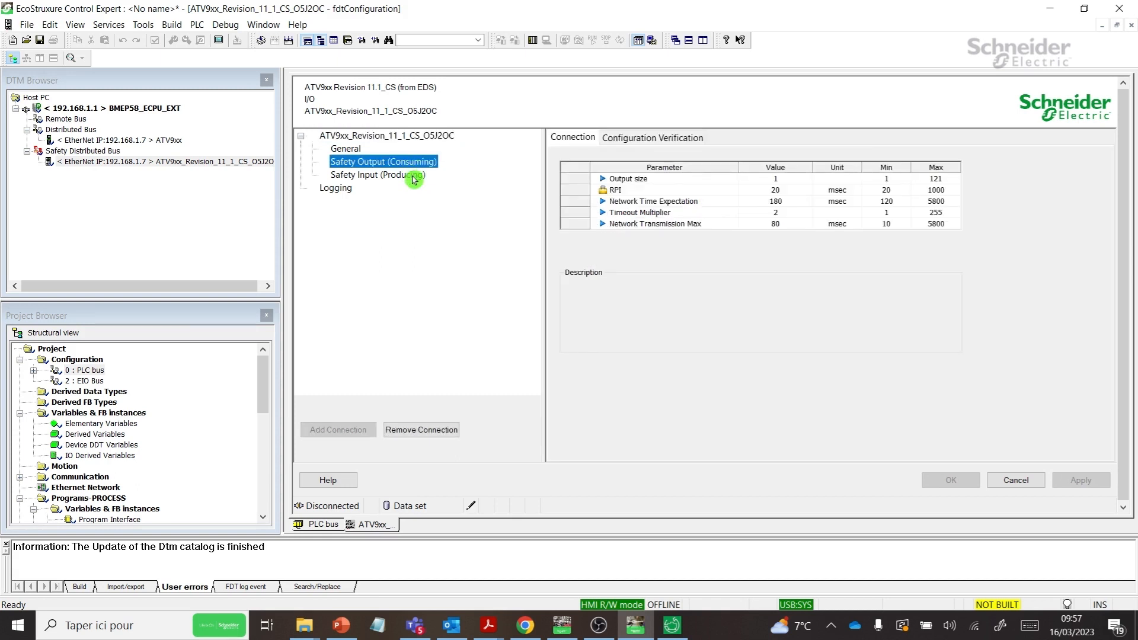
click(413, 178)
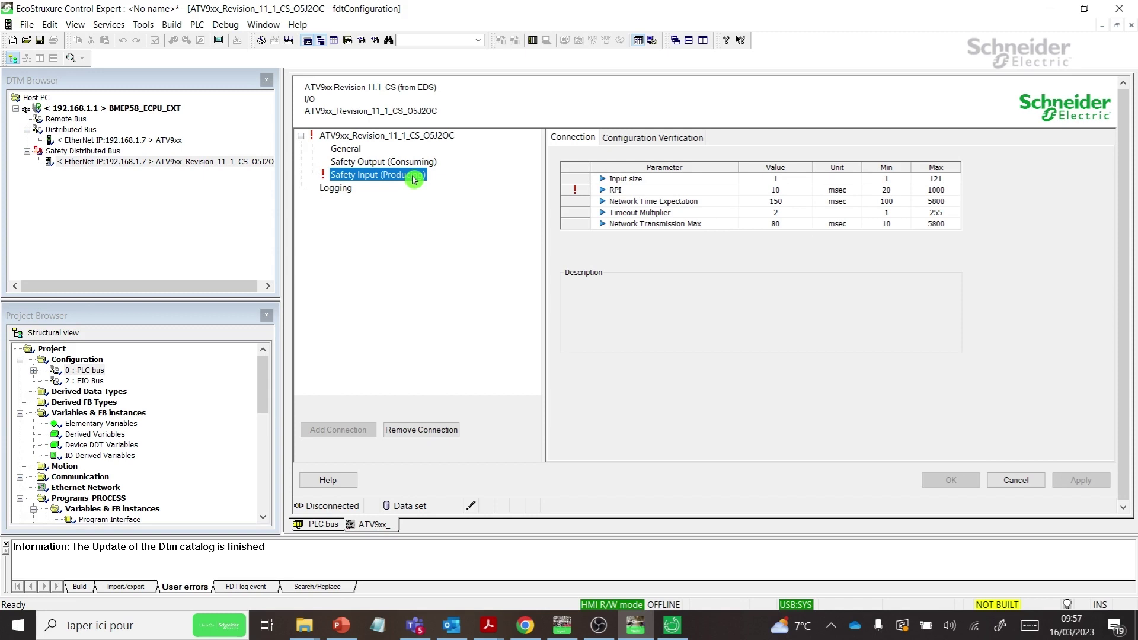
Set the producing connection RPI to 40 ms (Network Time Expectation 240) and apply it.
click(783, 190)
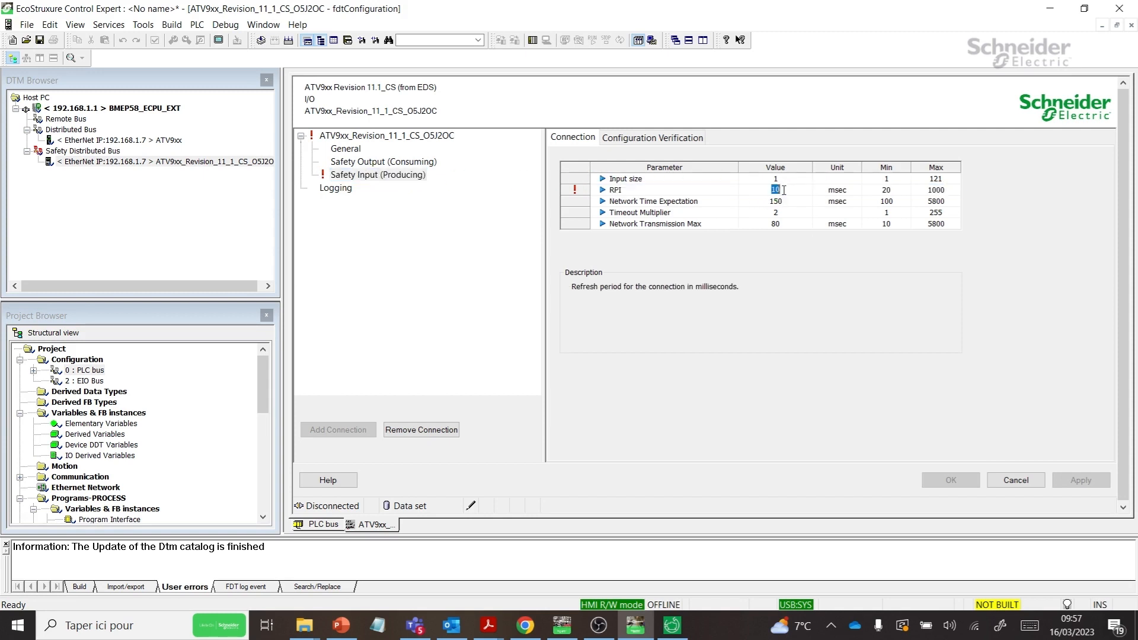
text(40)
key(Return)
key(Down)
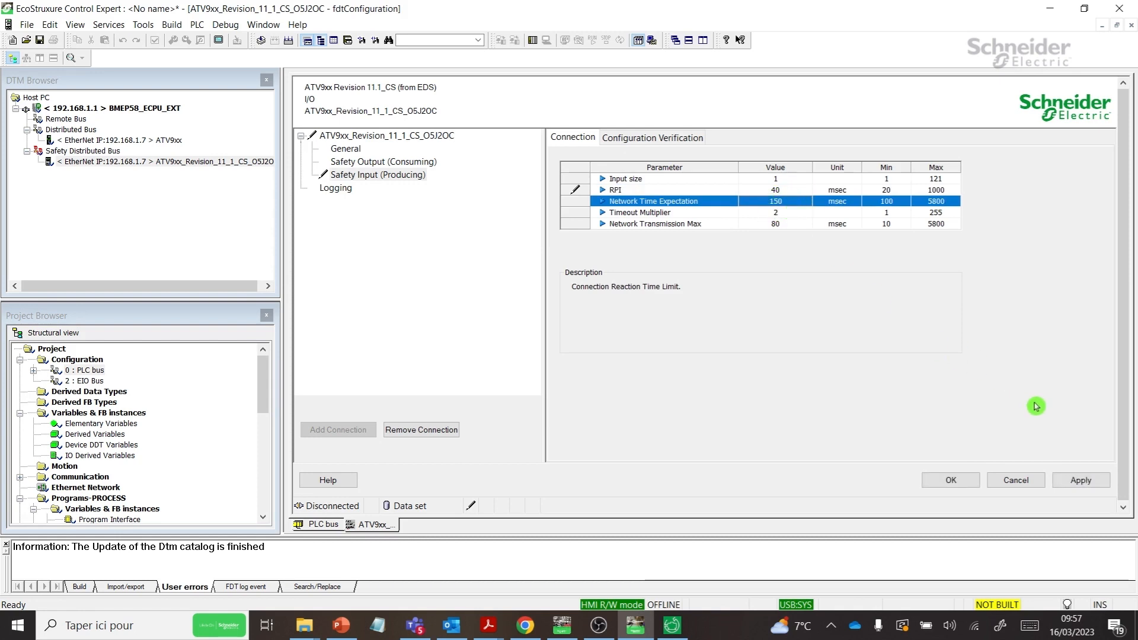
click(1098, 484)
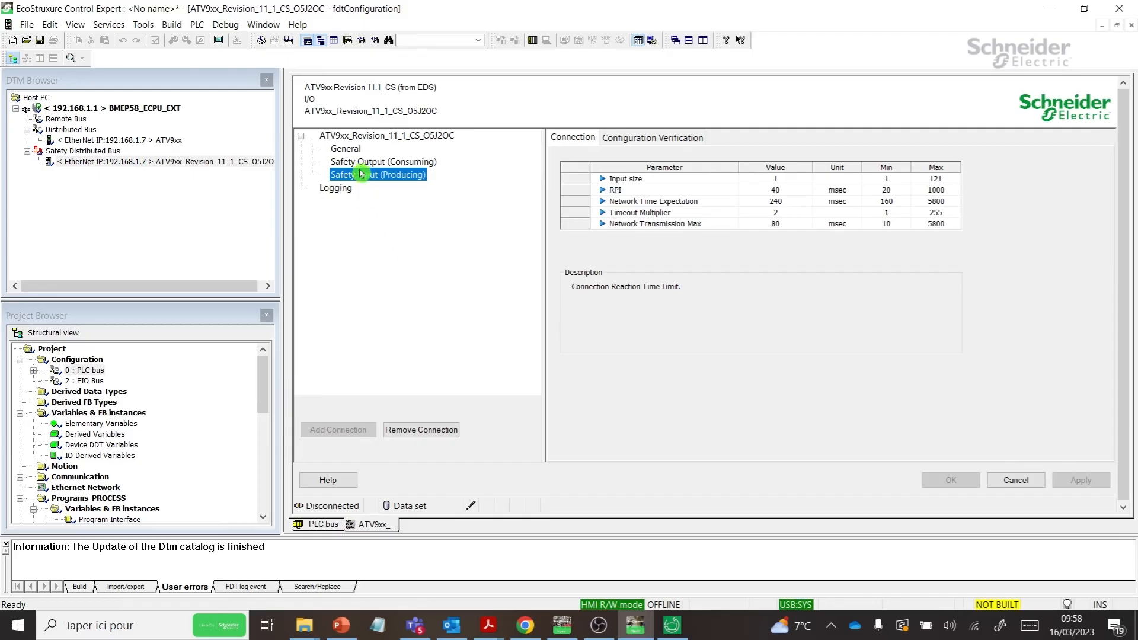
On the General page, generate the time-based Safety Network Number 490E_0186_9A54 and apply it.
click(347, 149)
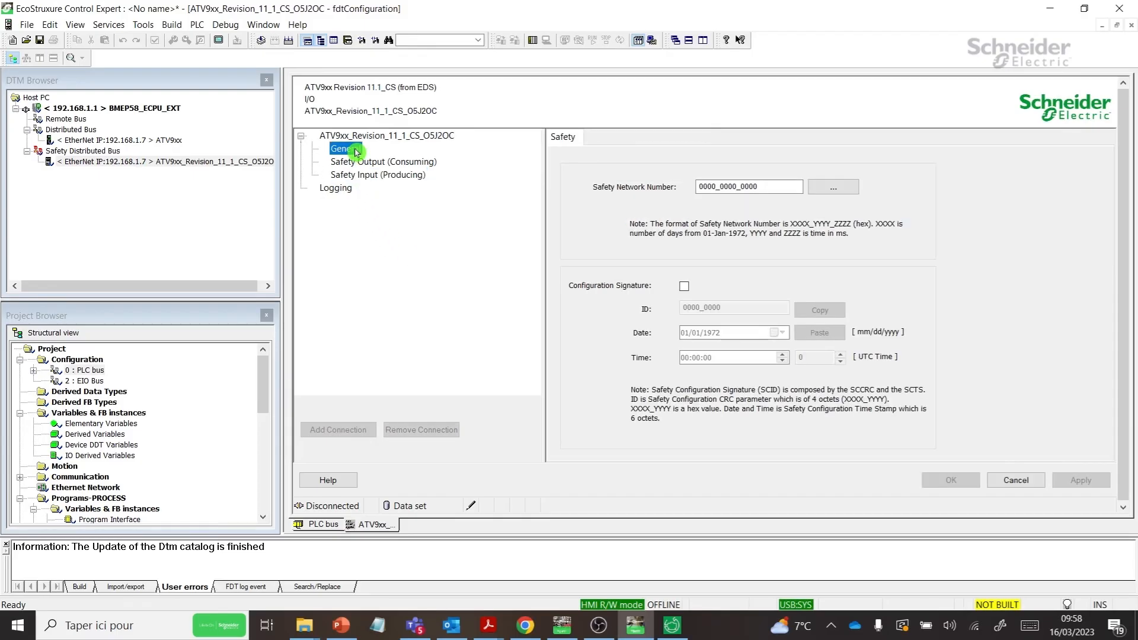
click(854, 194)
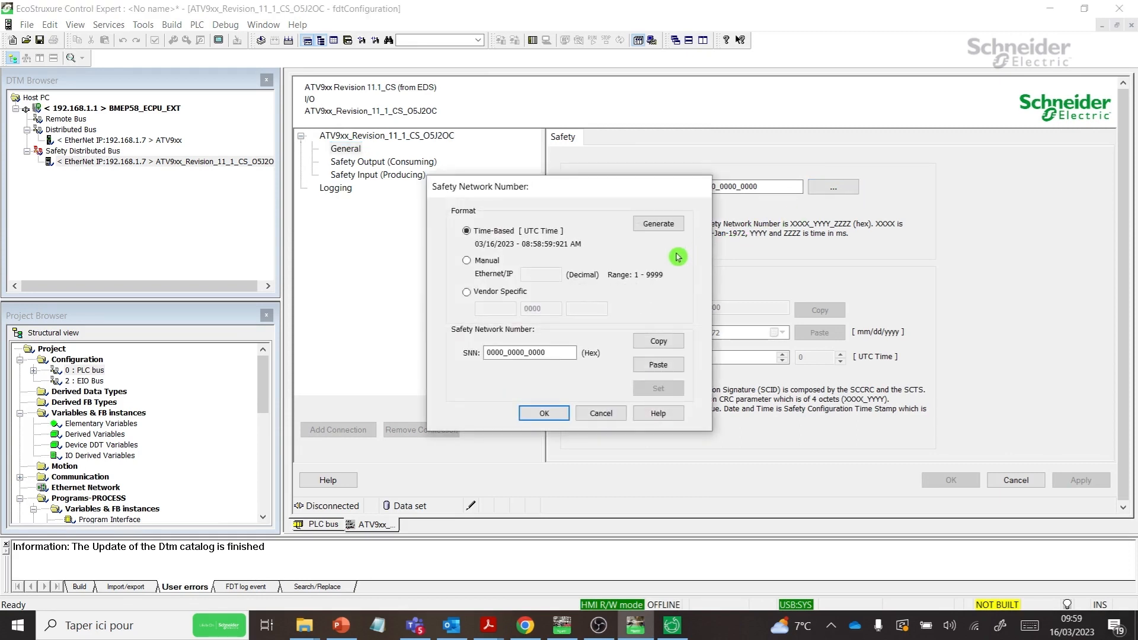
click(680, 228)
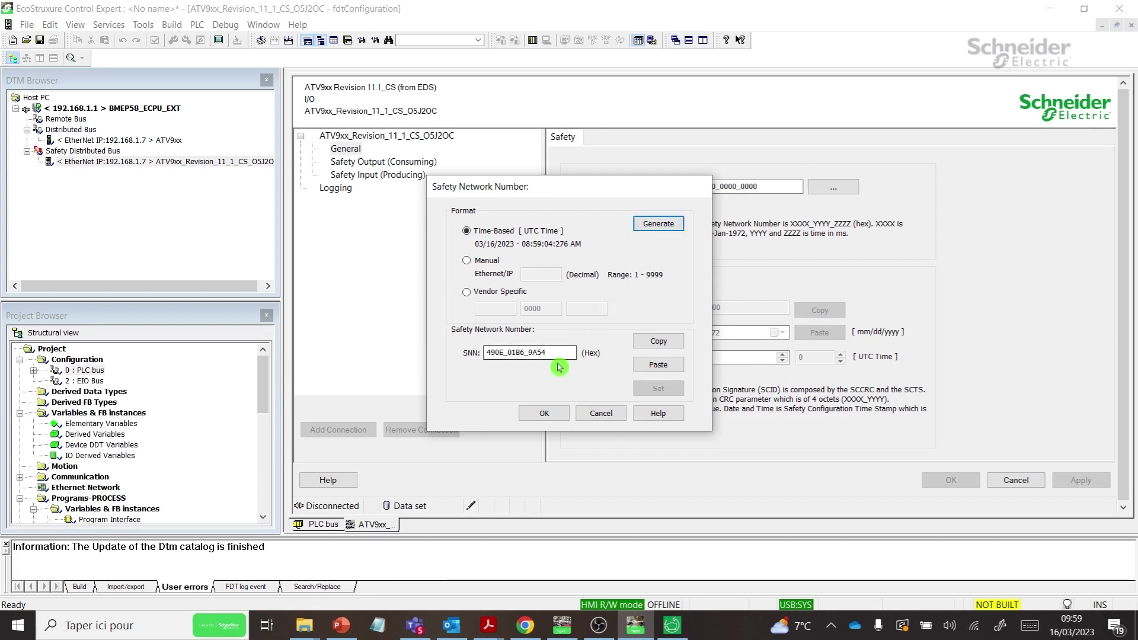
click(555, 407)
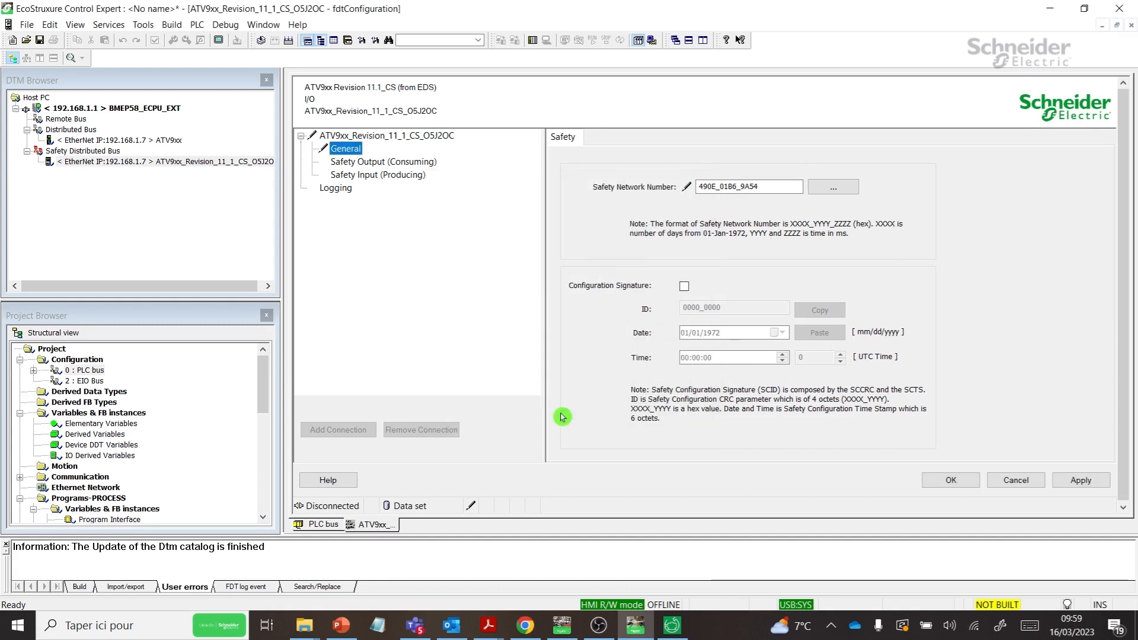
click(1091, 483)
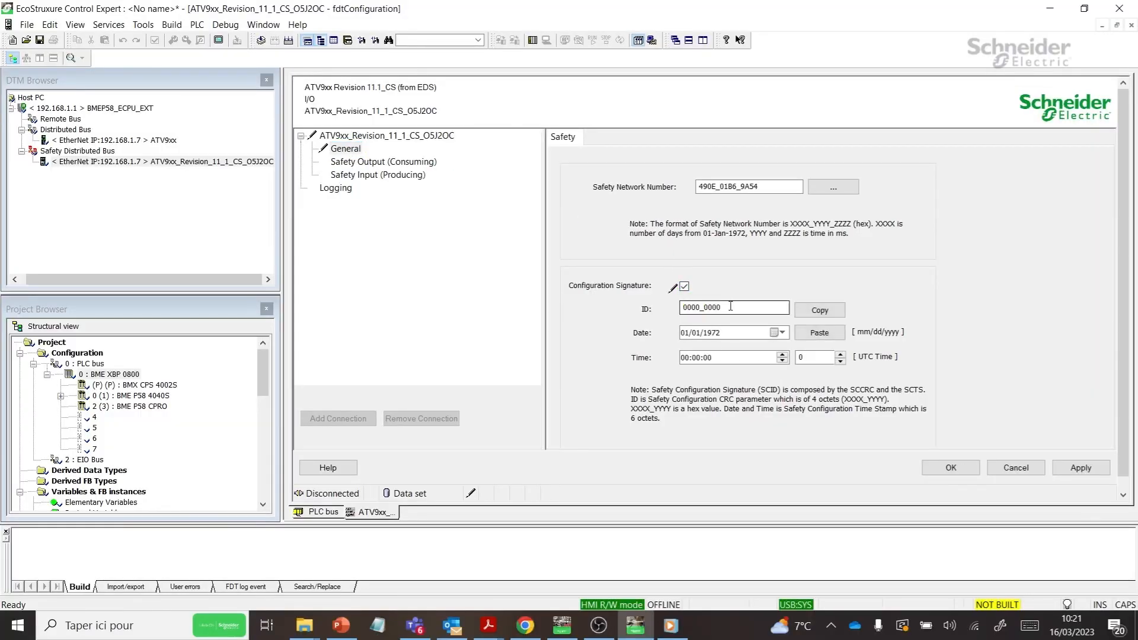
Enable the configuration signature with ID AB29_6115, date 10/01/2022, time 12:00:00, and apply.
key(BackSpace)
text(AB29_6115)
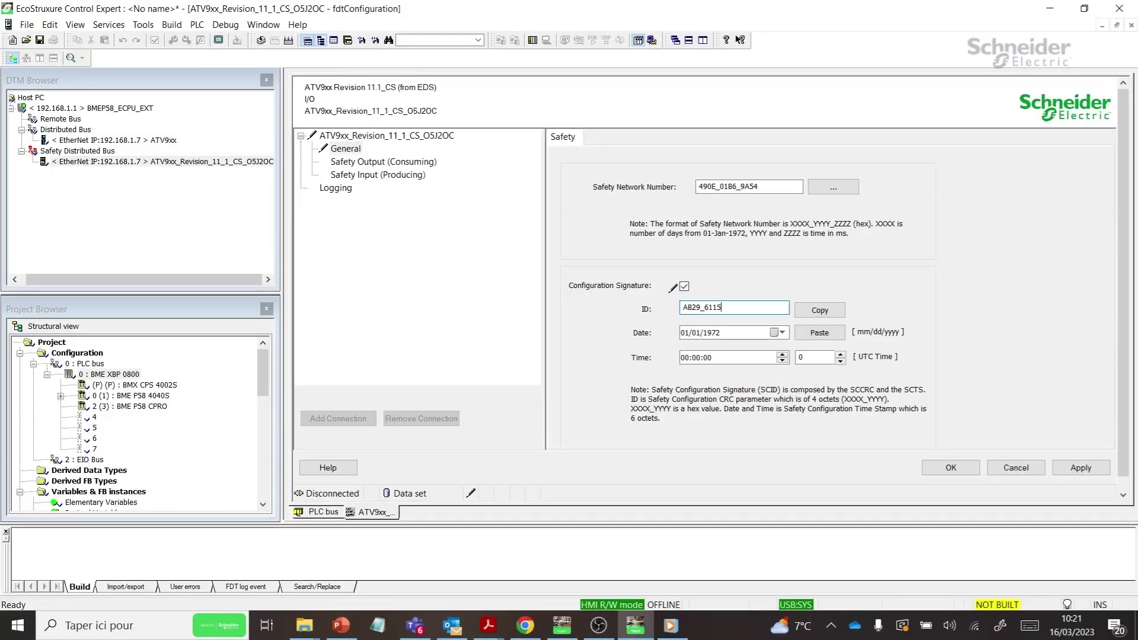
click(689, 333)
text(10/01/)
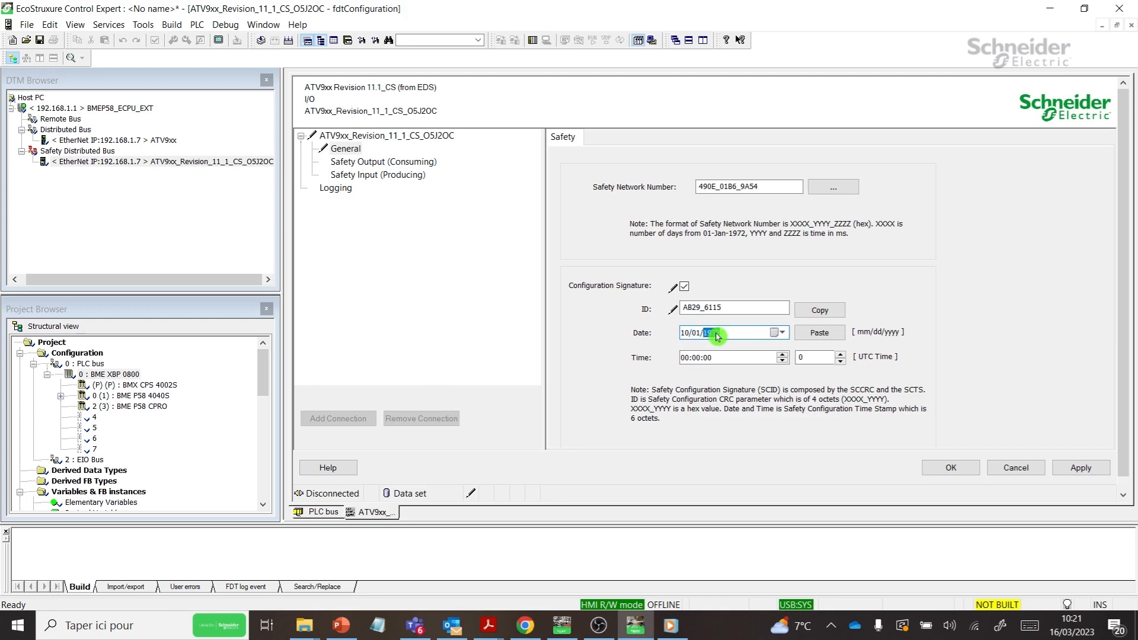
text(2022)
click(696, 357)
text(12)
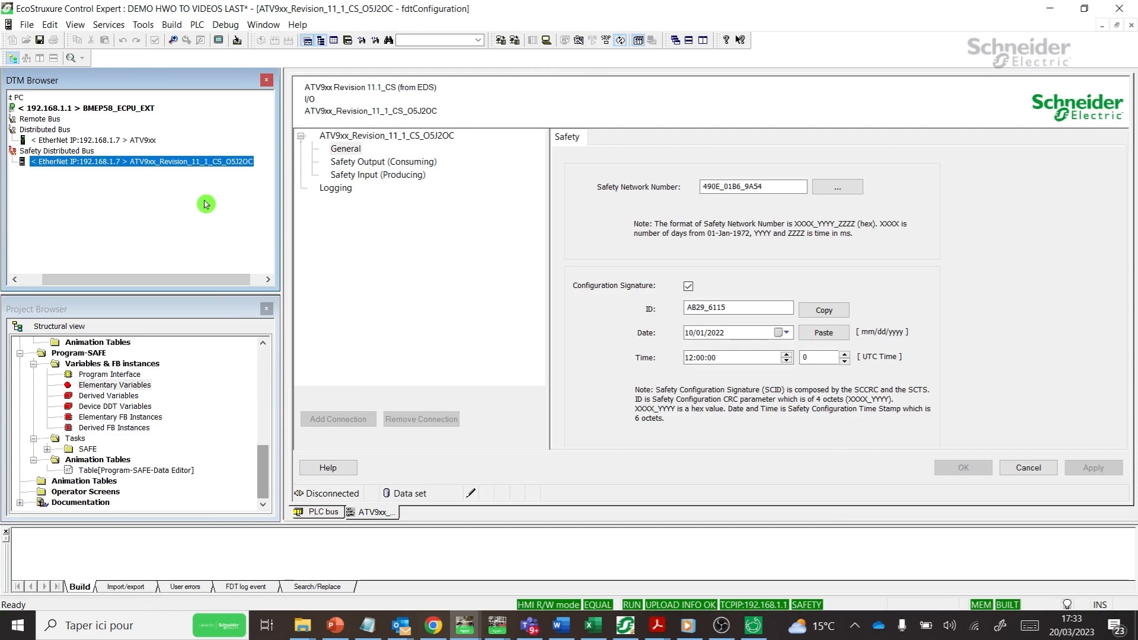
Connect to the safety drive and refresh its Diagnosis State Info, showing it waiting for TUNID.
right_click(207, 163)
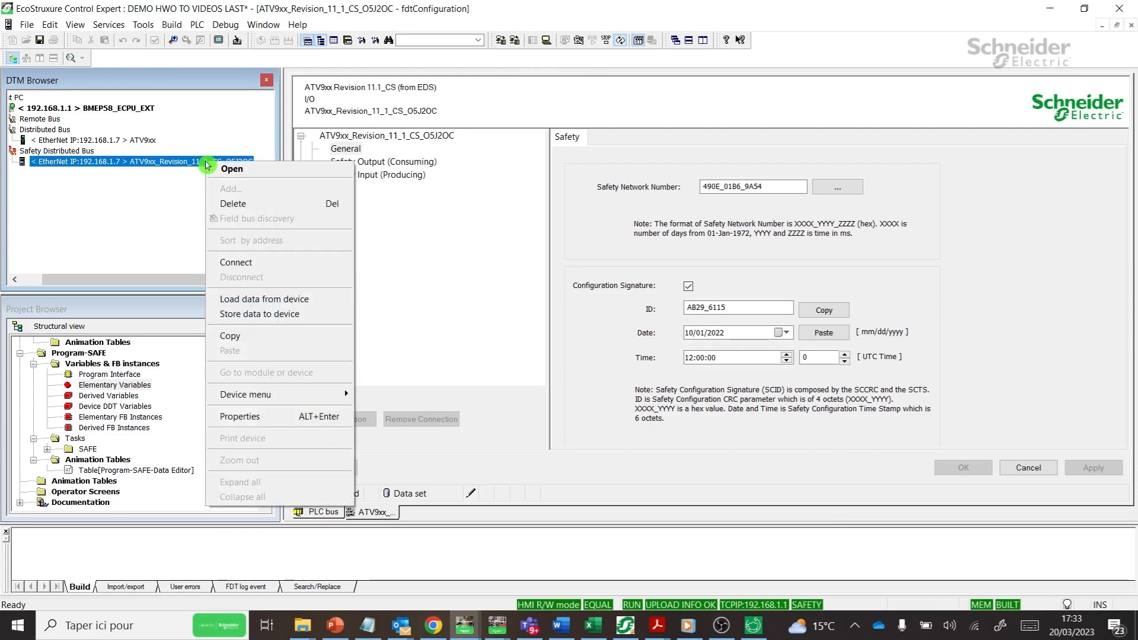
click(281, 262)
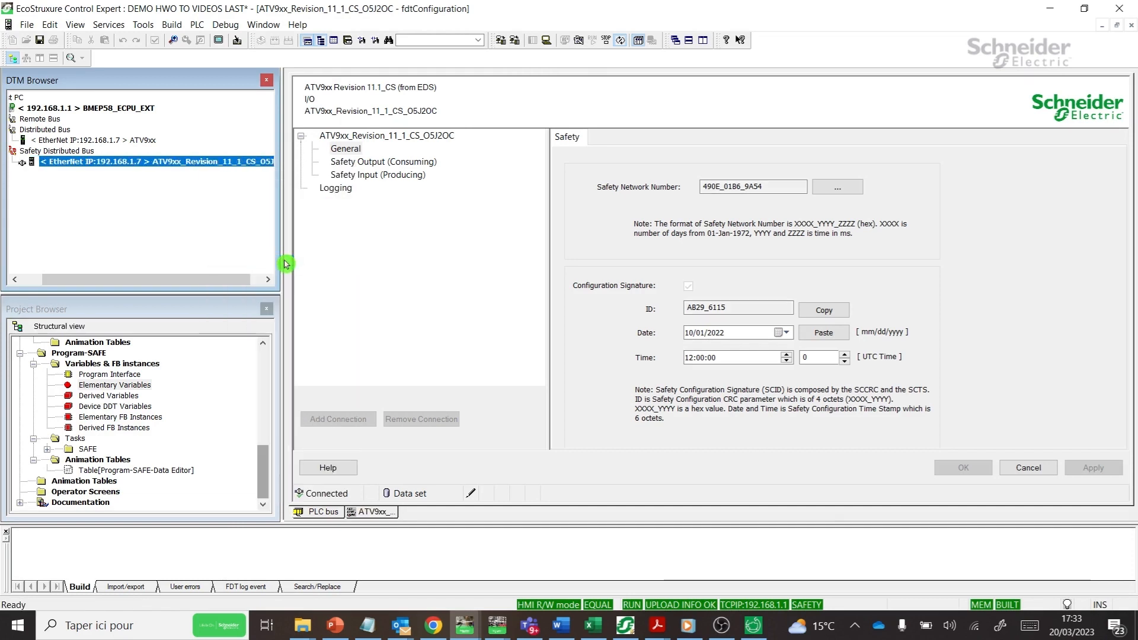
right_click(227, 165)
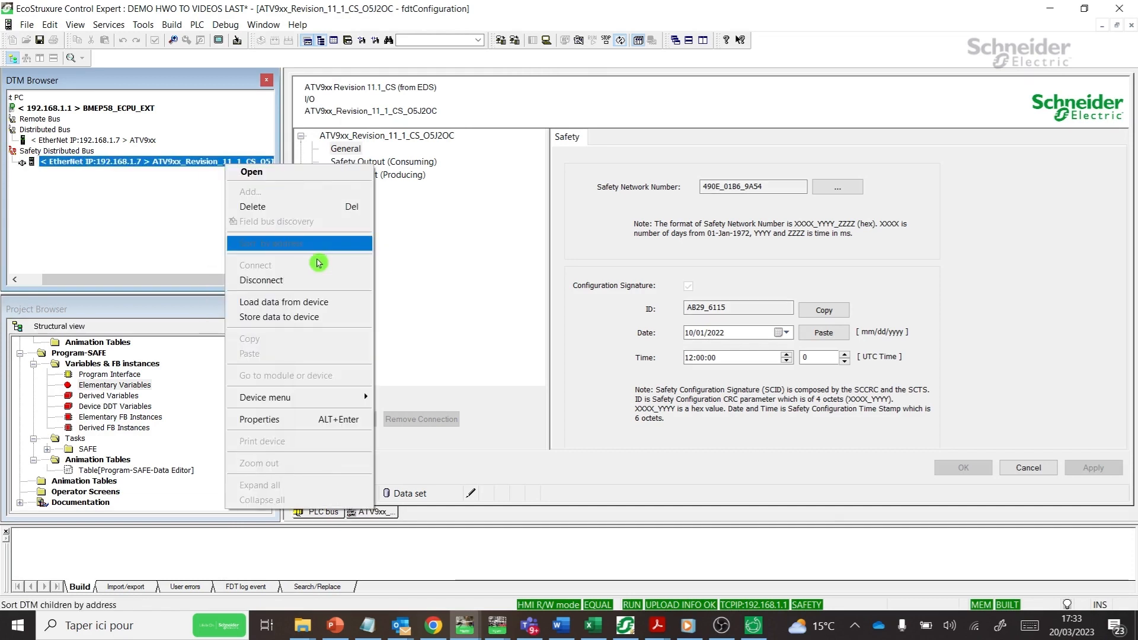
mouse_move(265, 398)
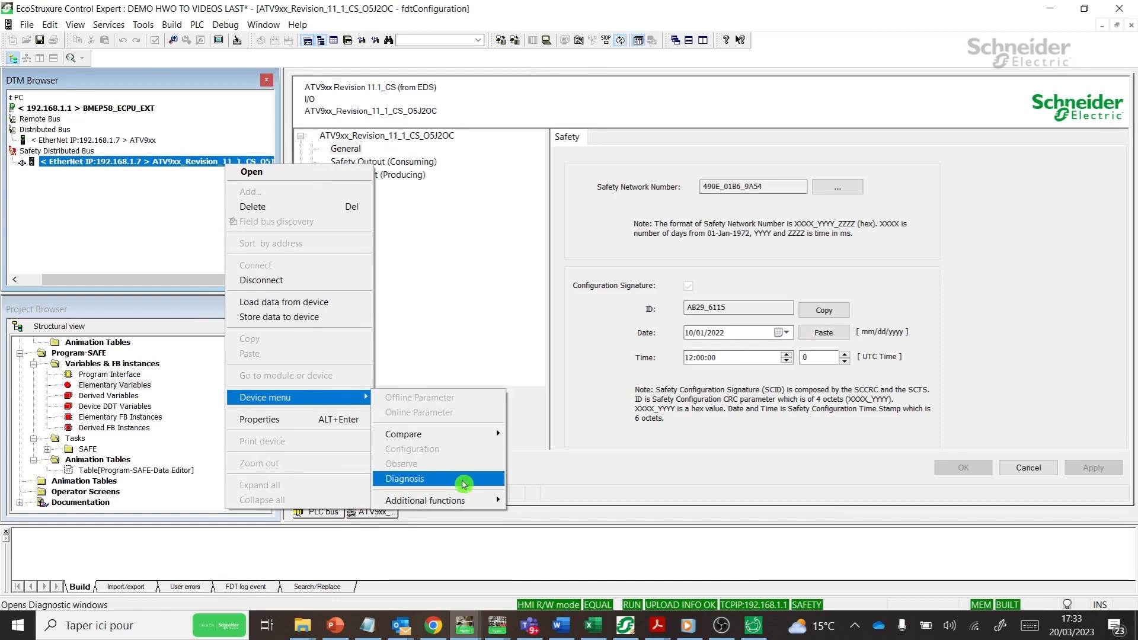
click(461, 483)
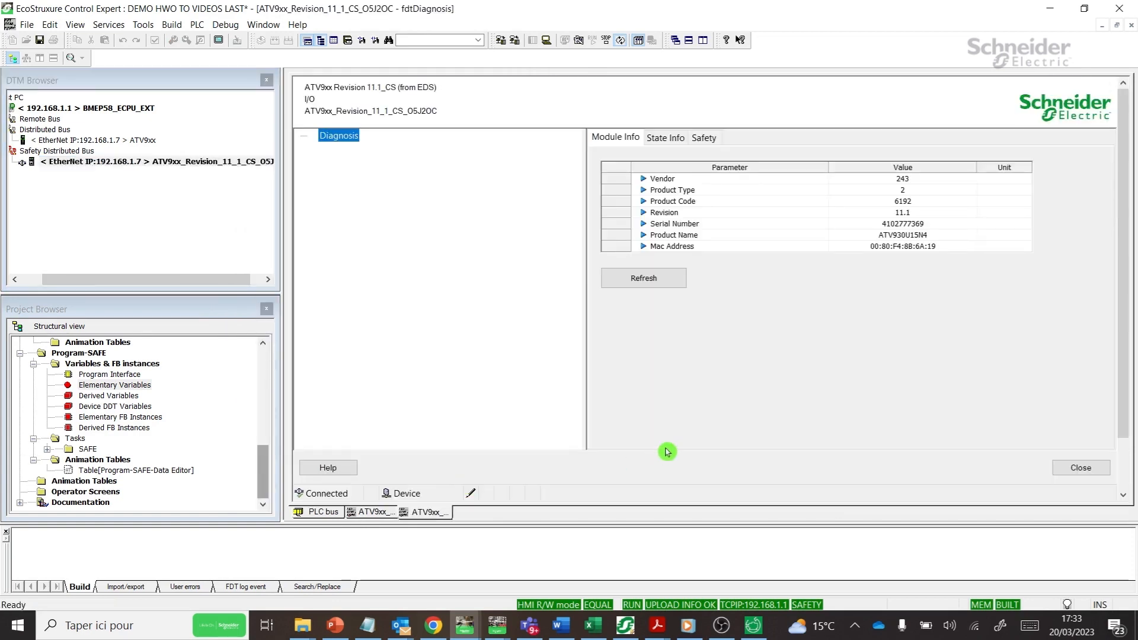
click(674, 143)
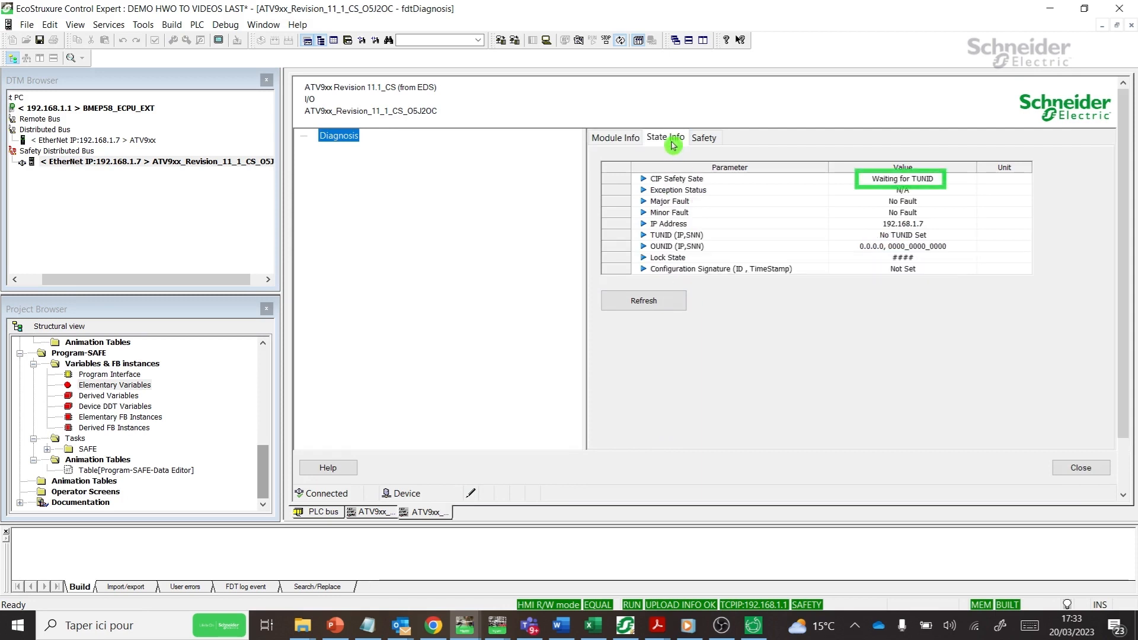
click(673, 304)
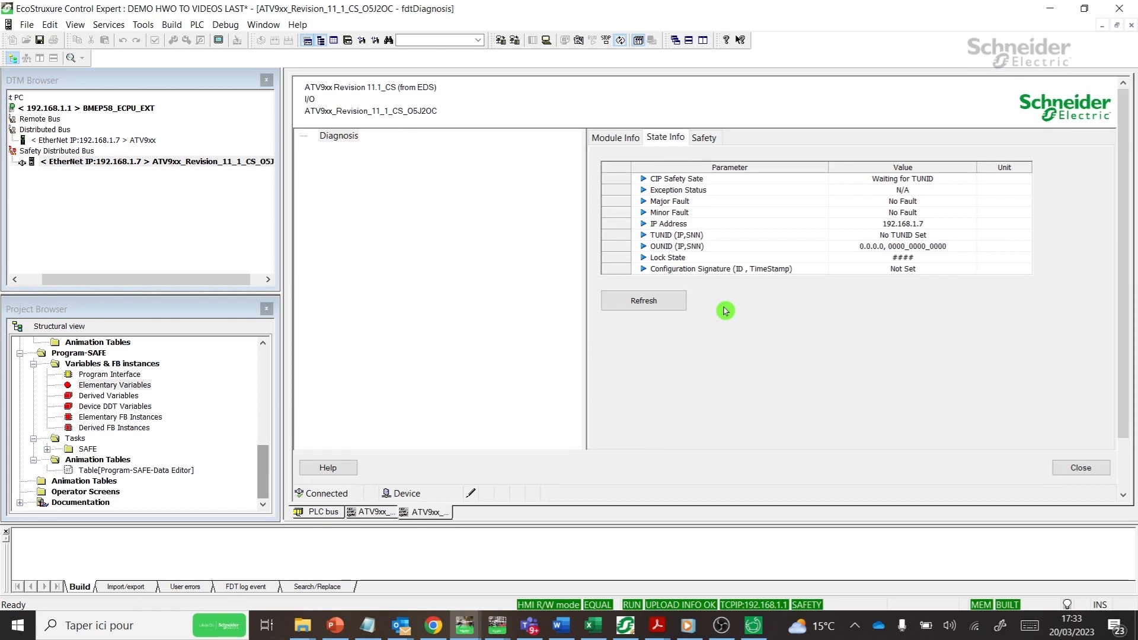
Write Safety Network Number 490E_0186_9A54 to the drive, setting its TUNID successfully.
click(712, 140)
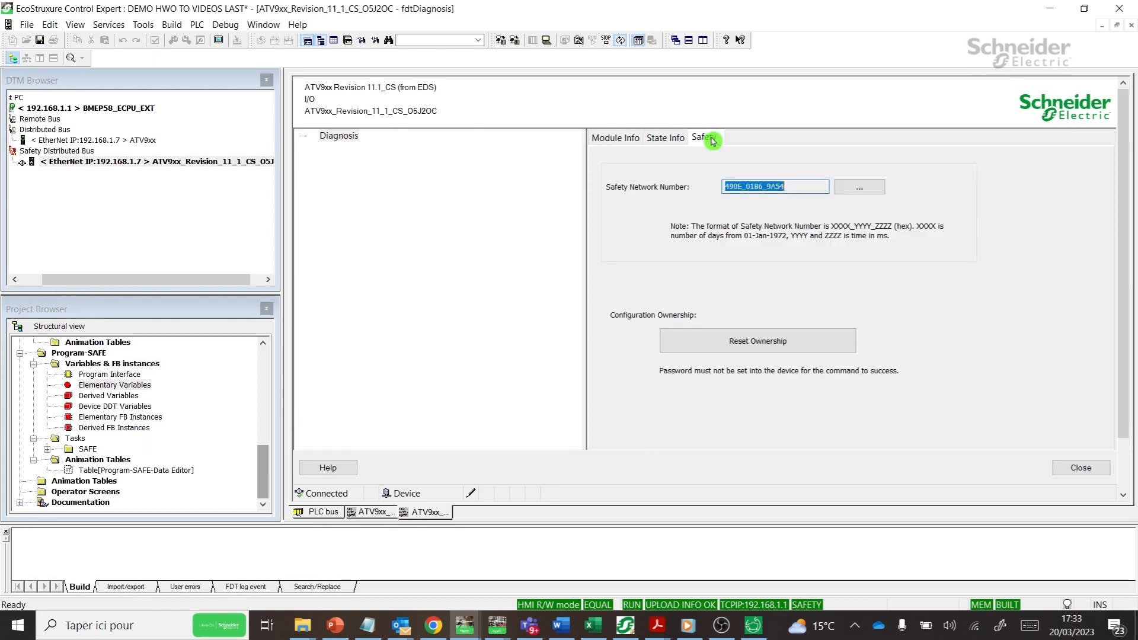
click(879, 195)
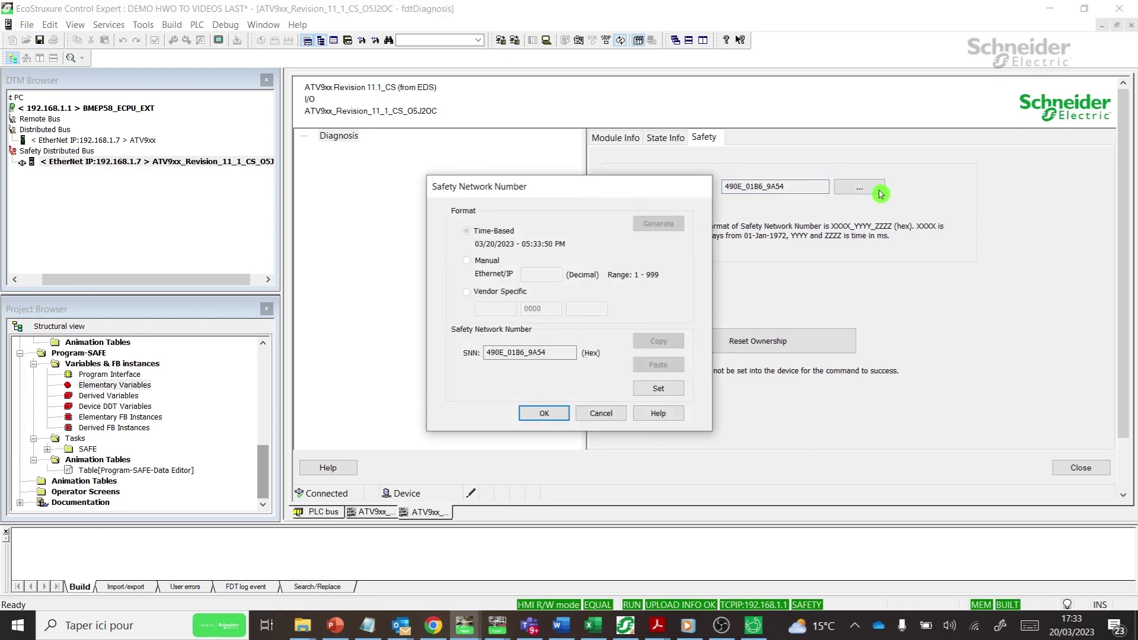
click(673, 391)
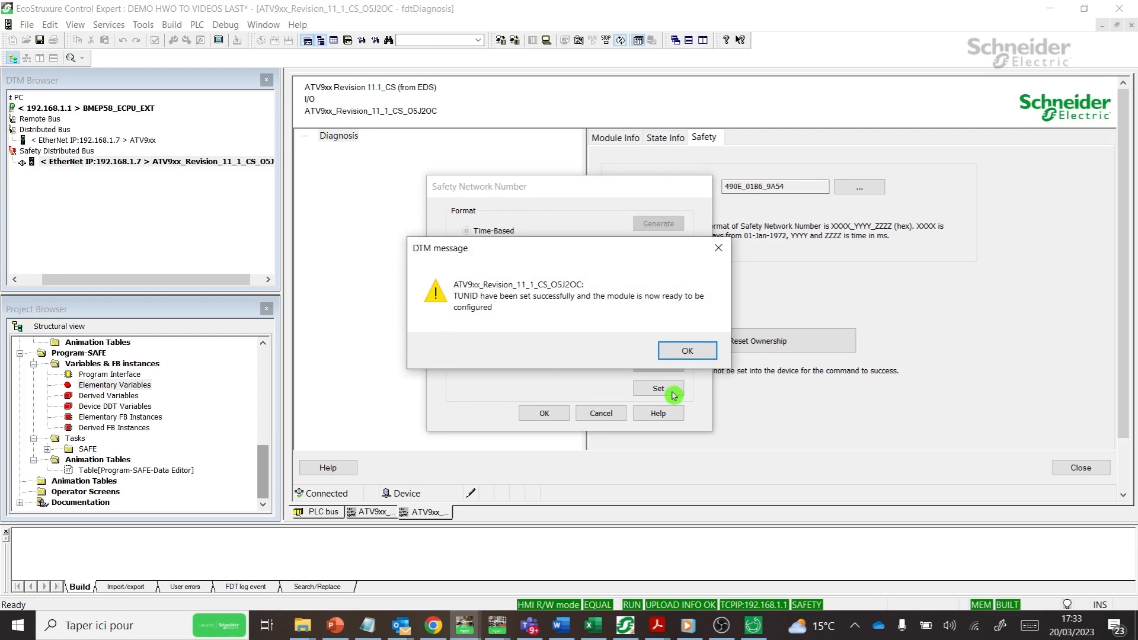
click(698, 351)
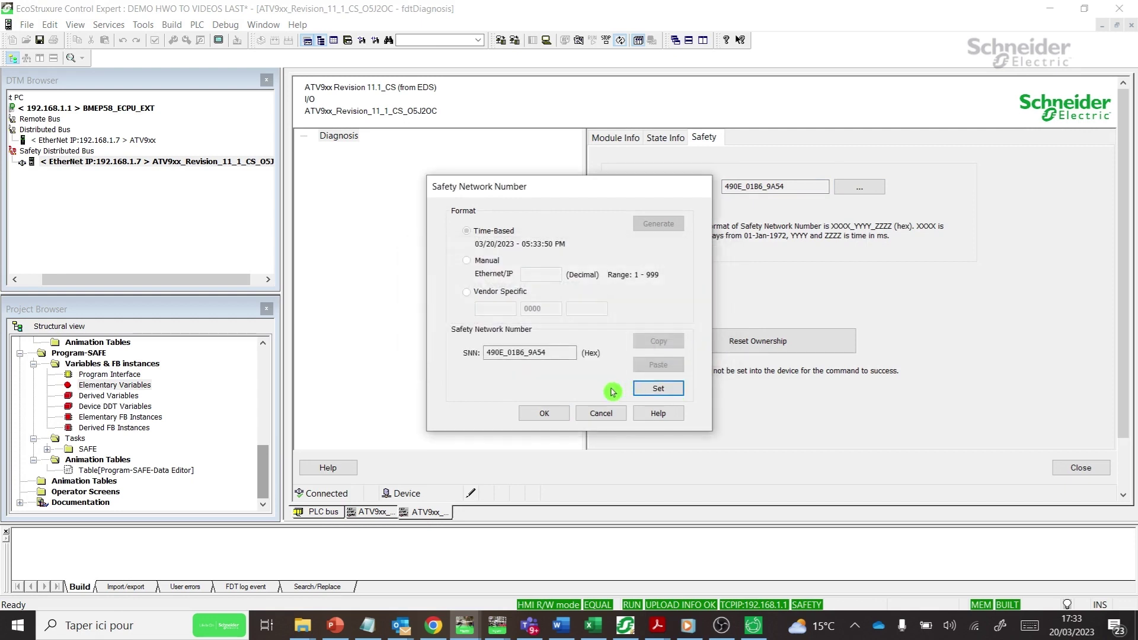
click(560, 415)
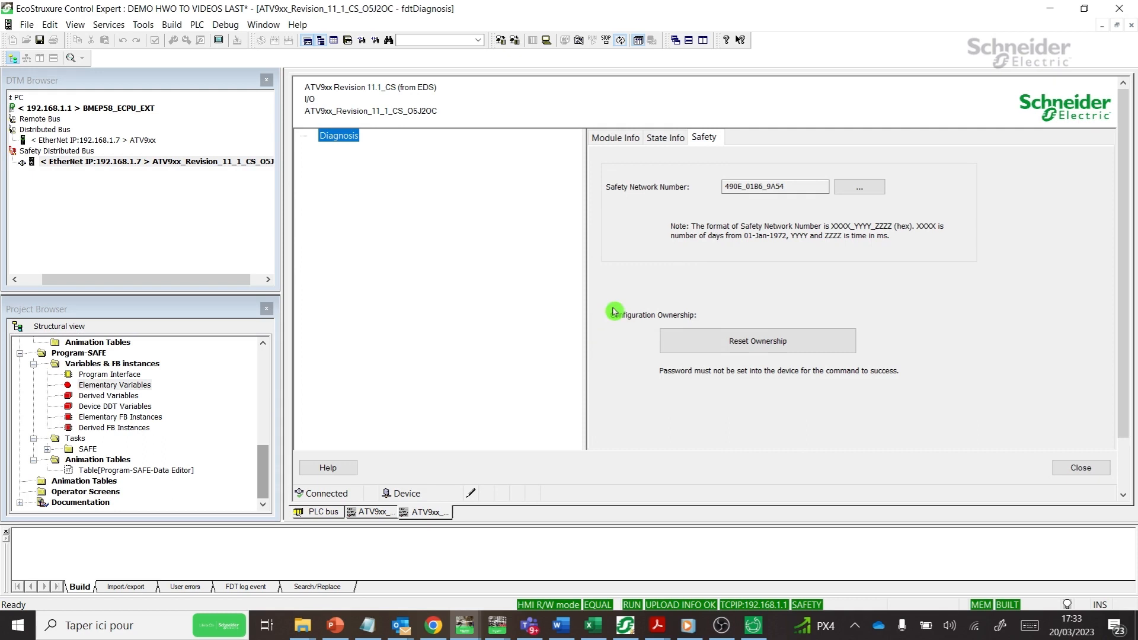
Refresh State Info to confirm the drive reports Executing with TUNID and OUNID filled in.
click(669, 139)
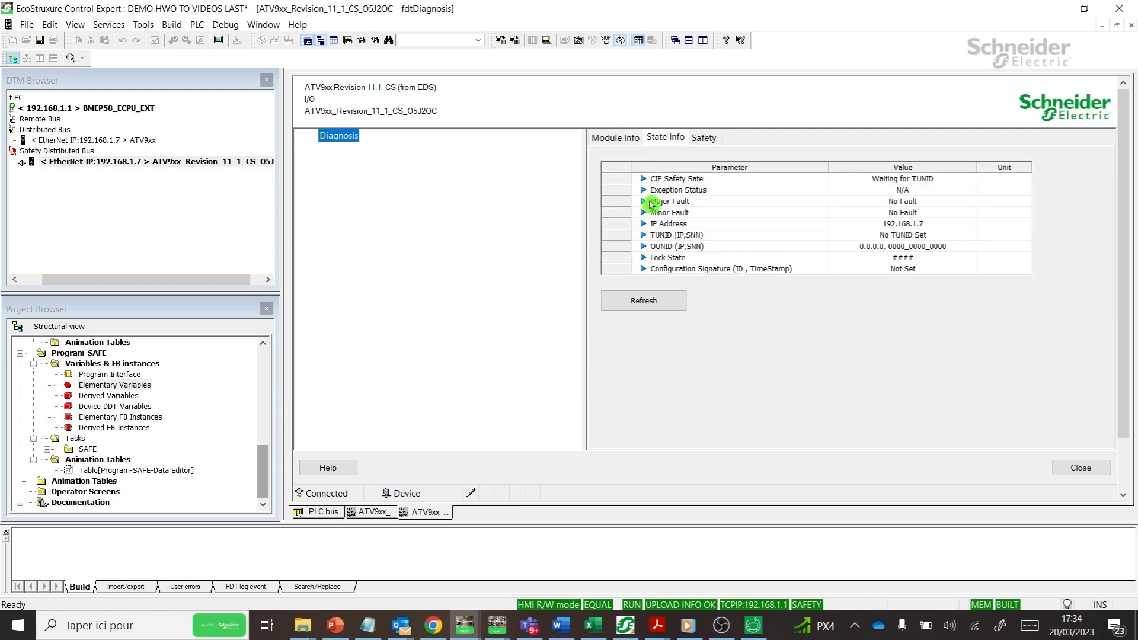
click(625, 307)
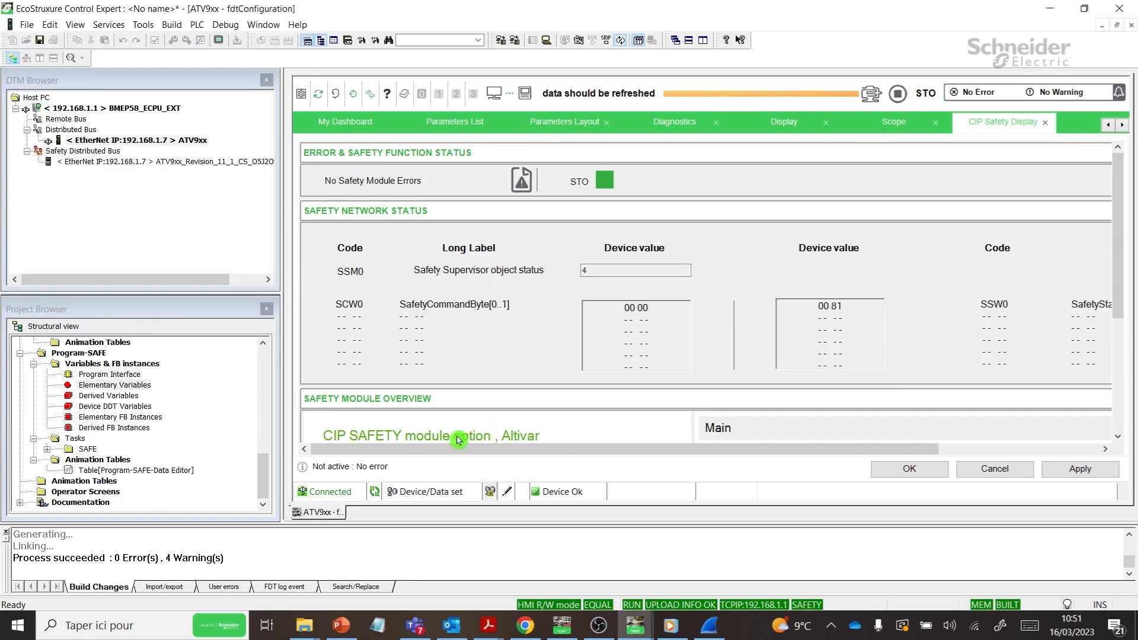
Show the SAFE program's Elementary Variables with Device DDT filter and select ATV9xx_Revision_11_1_CS_05J2OC.
click(114, 385)
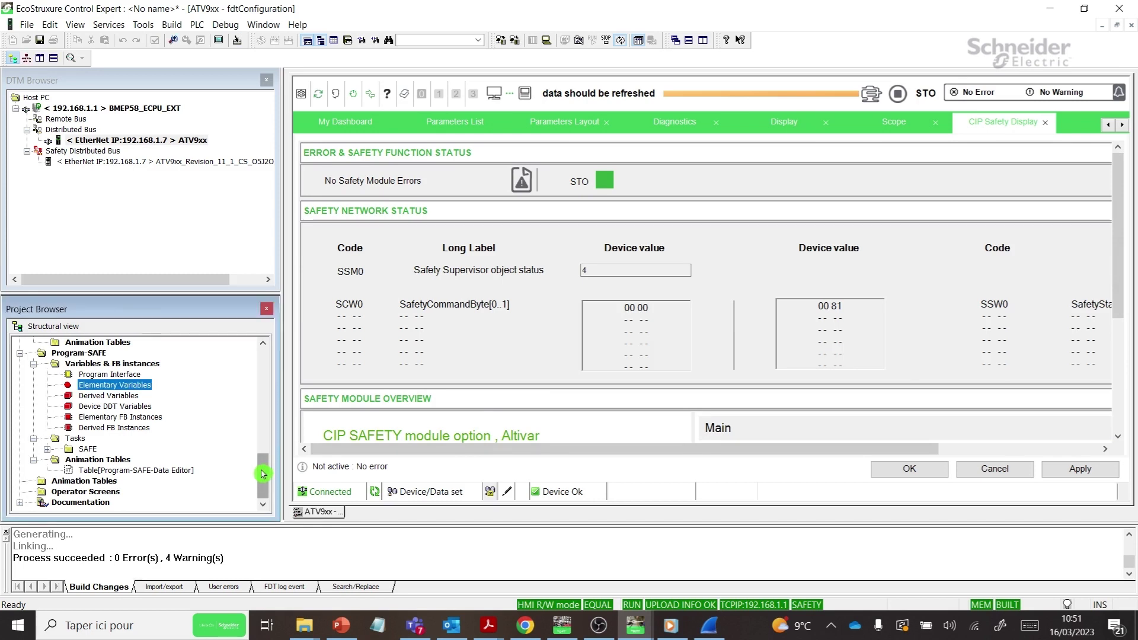
right_click(104, 387)
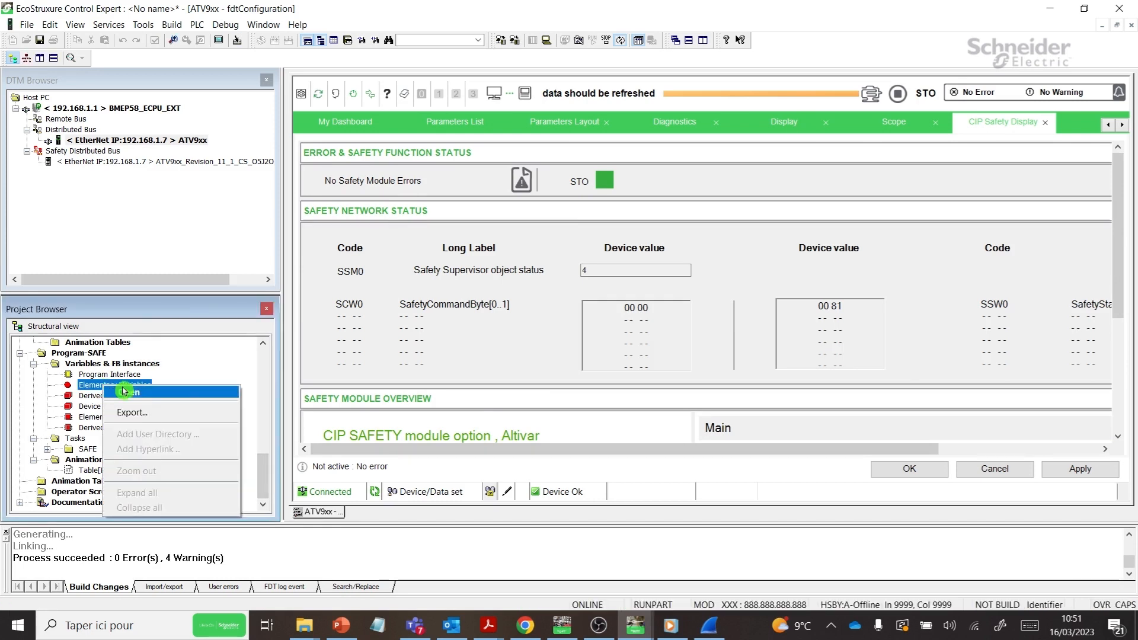
click(143, 393)
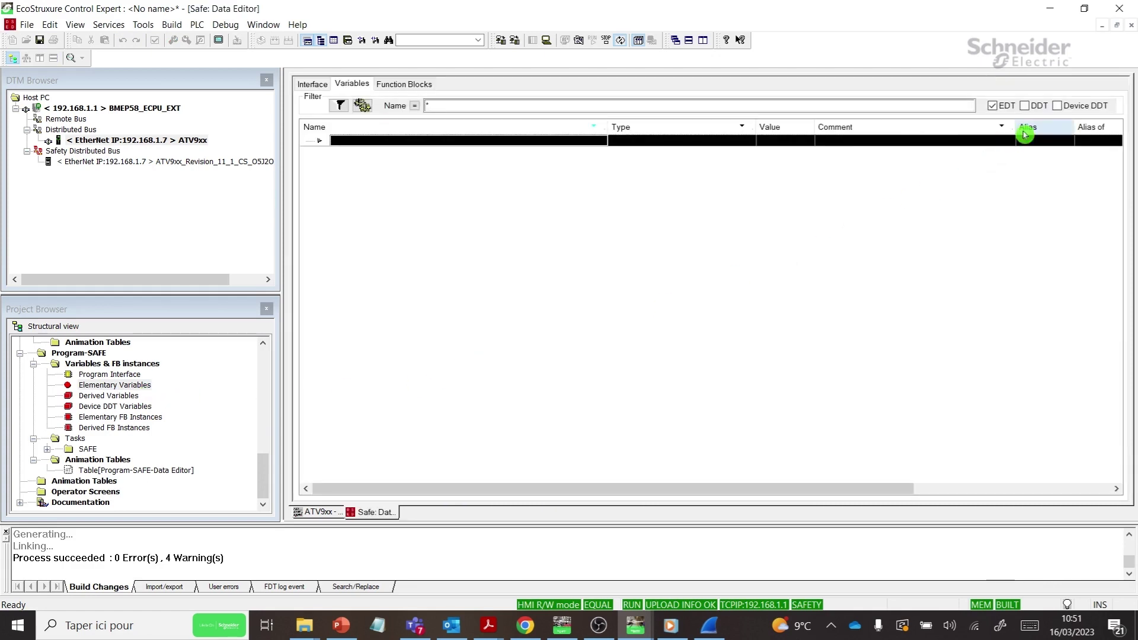
click(1058, 106)
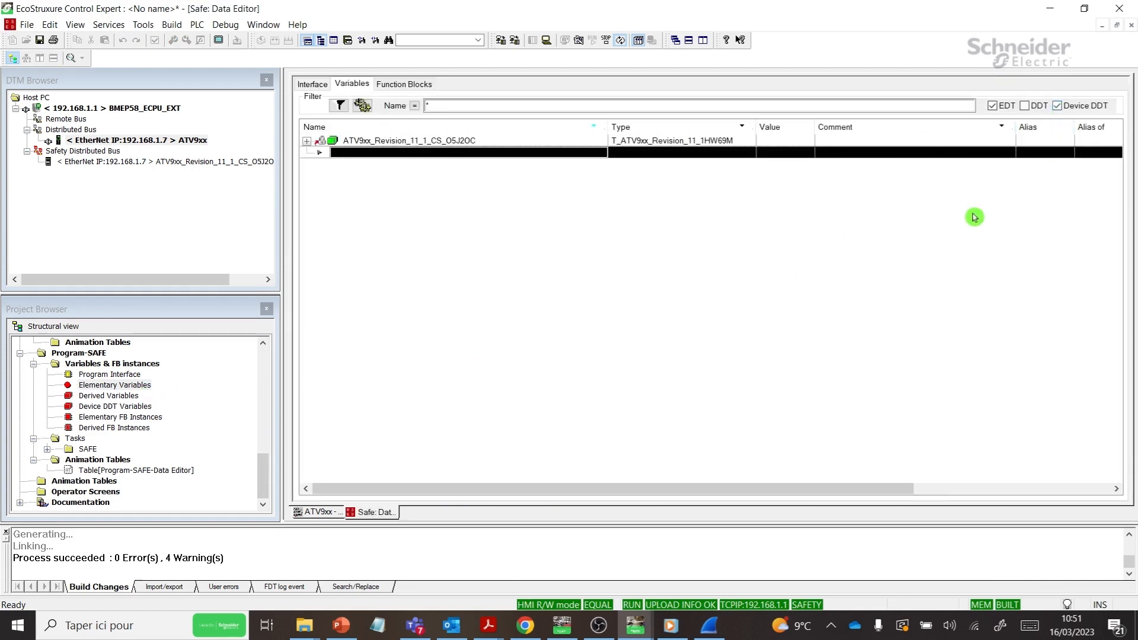
click(432, 143)
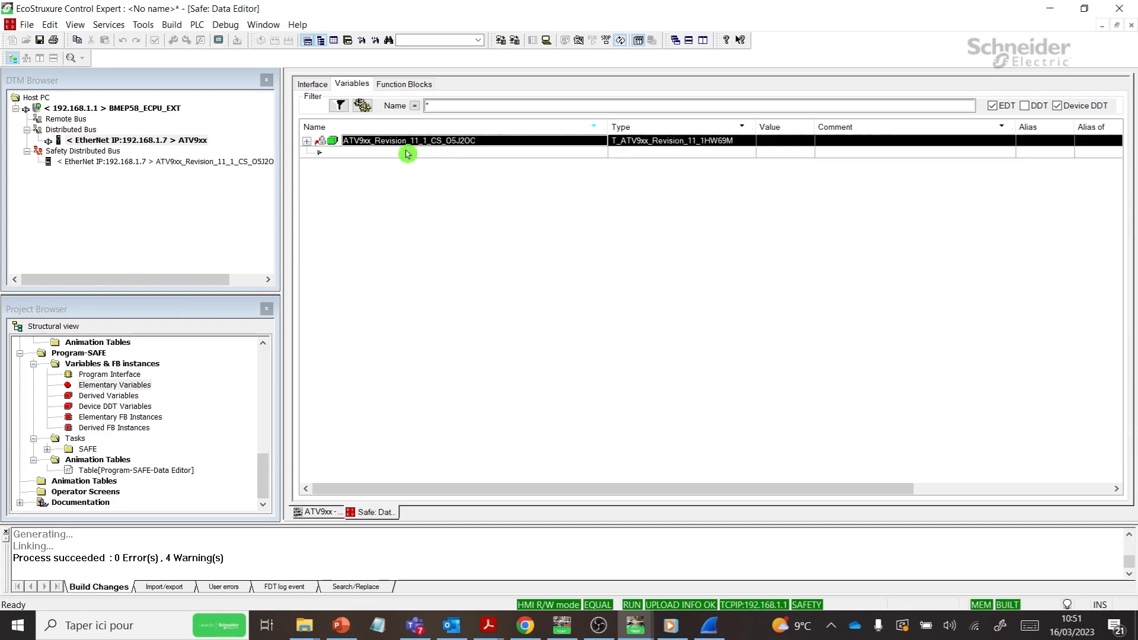
Initialize the Program-SAFE animation table and expand the ATV9xx DDT to Torque_Disabled and Safe_Torque_Off.
right_click(363, 144)
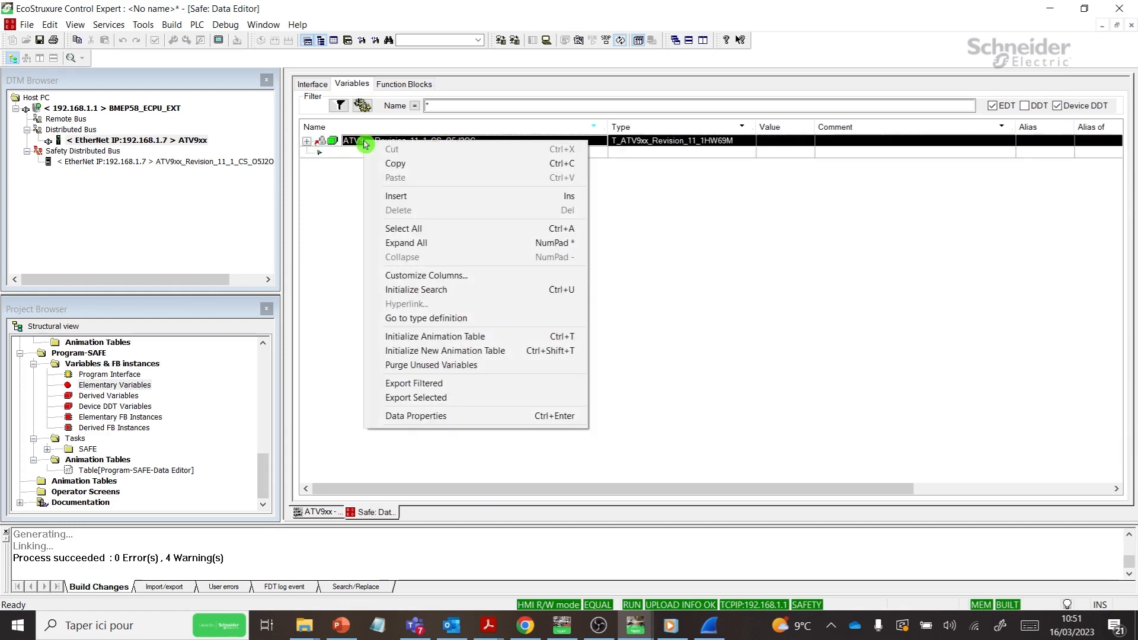
click(510, 340)
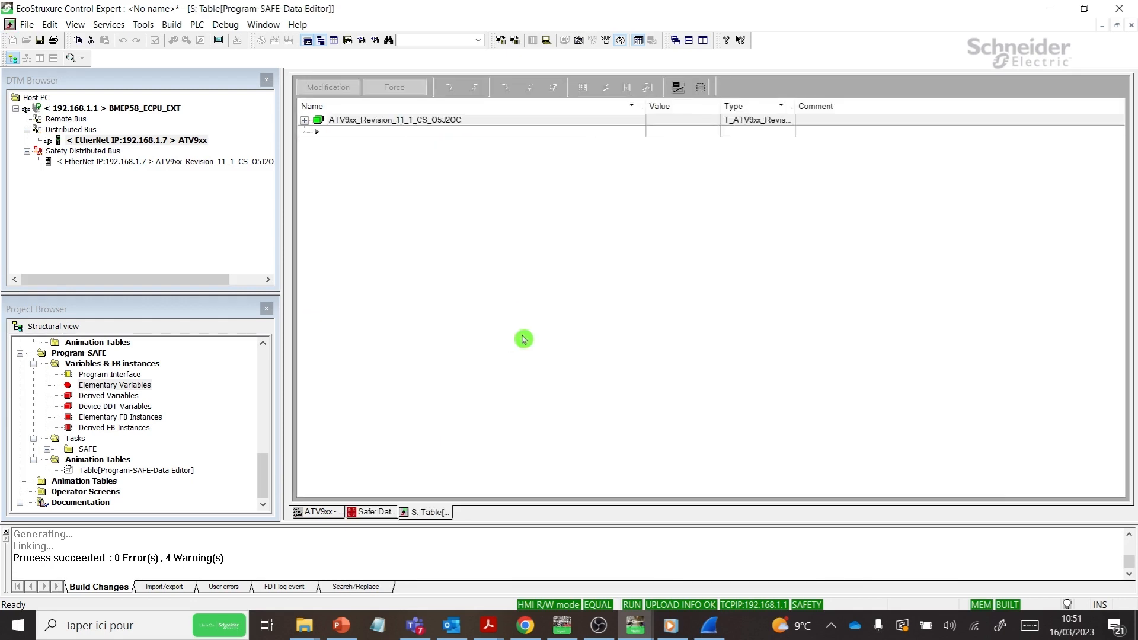
click(304, 120)
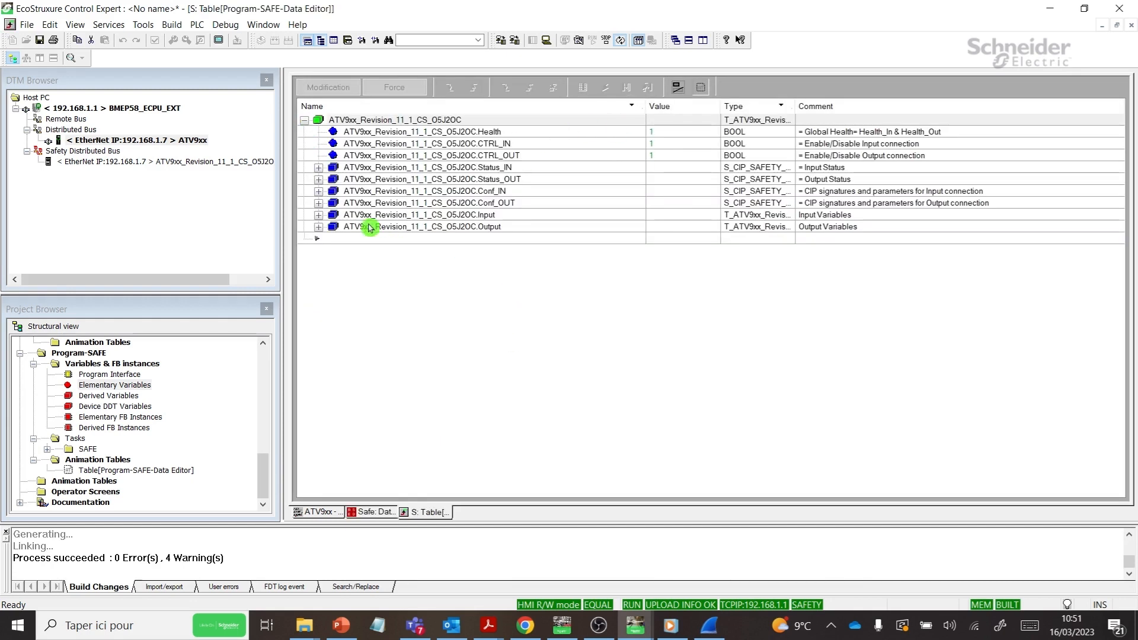
click(318, 227)
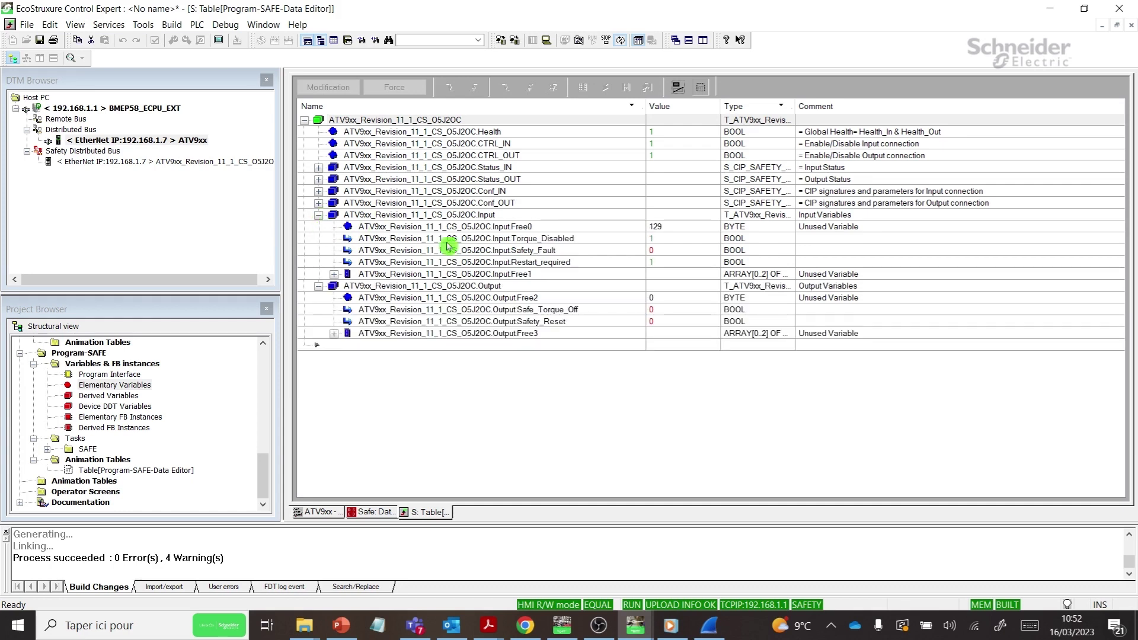
click(500, 240)
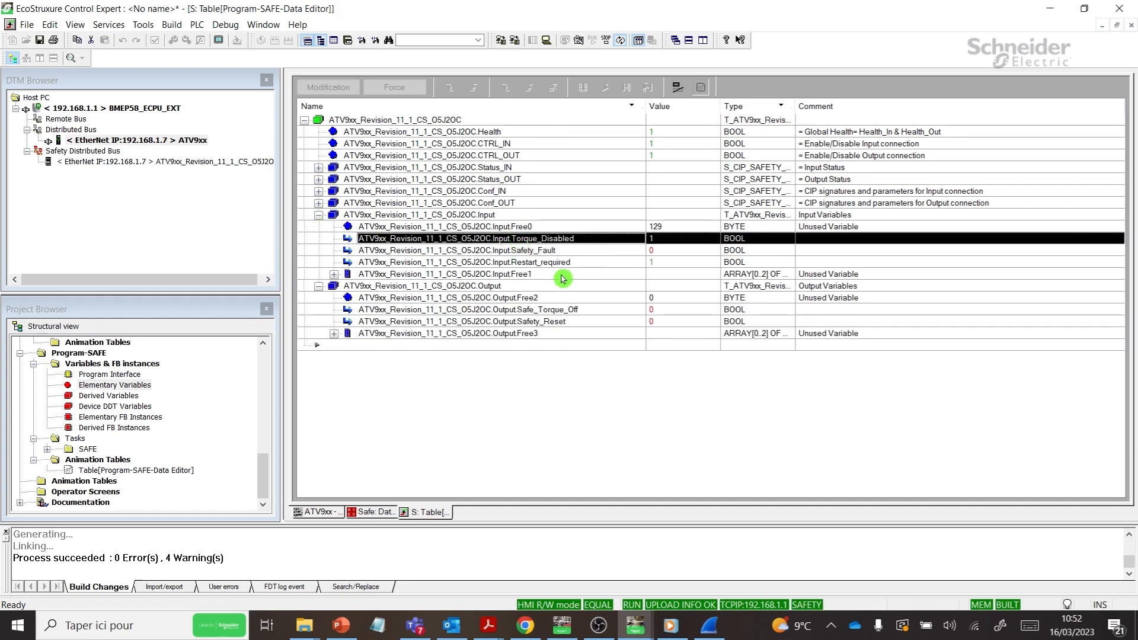
click(561, 312)
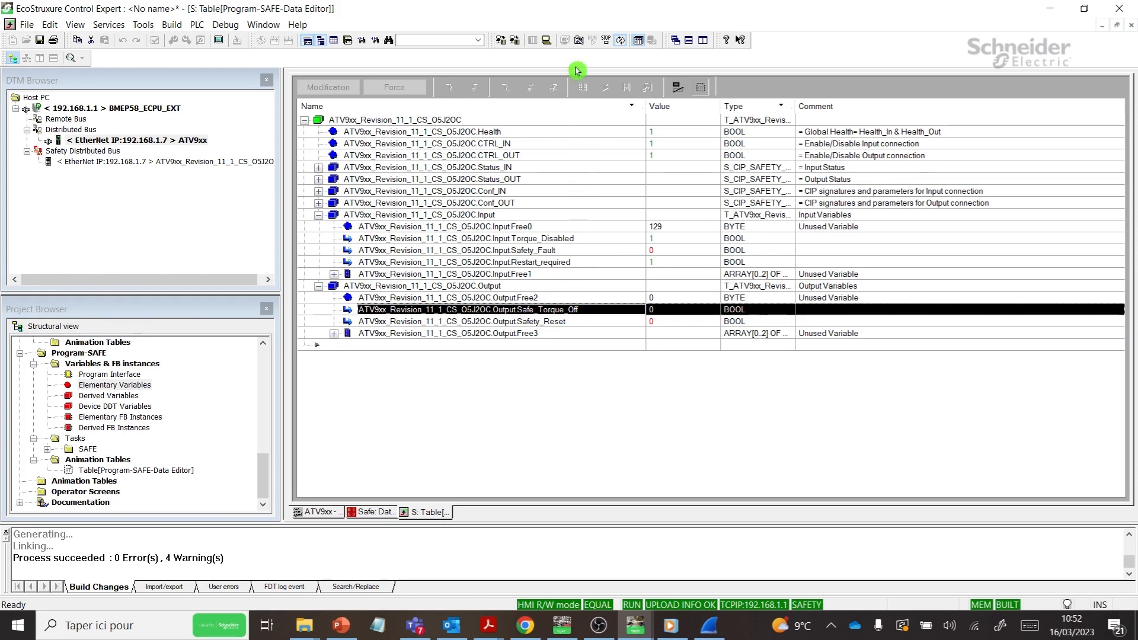
Switch the safety controller to maintenance mode and enable Modification in the table.
click(579, 41)
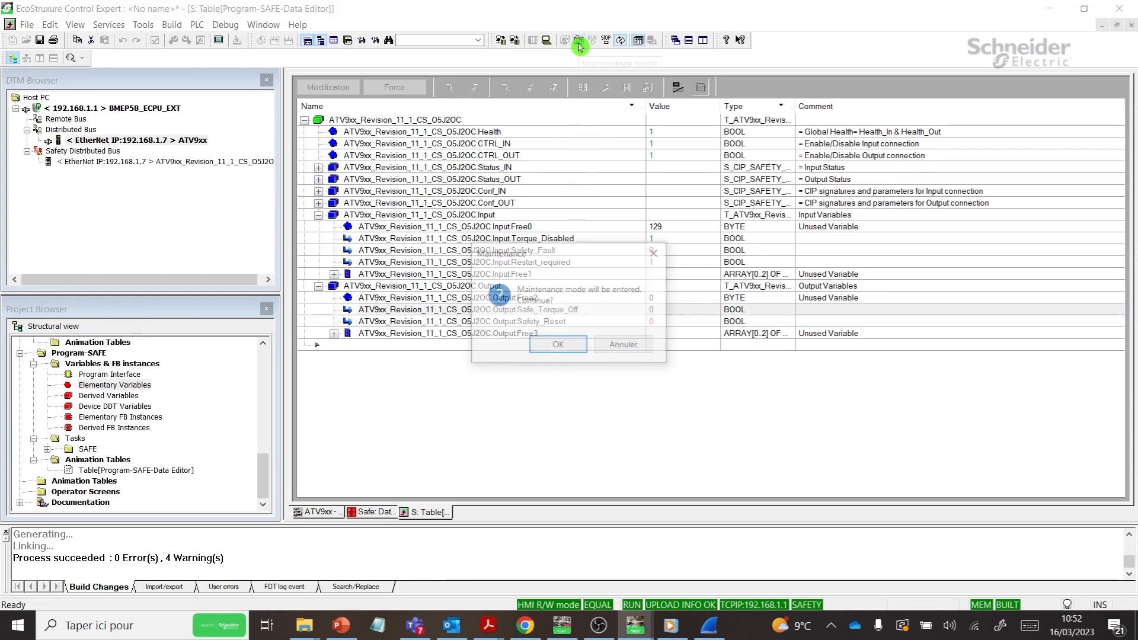
click(578, 349)
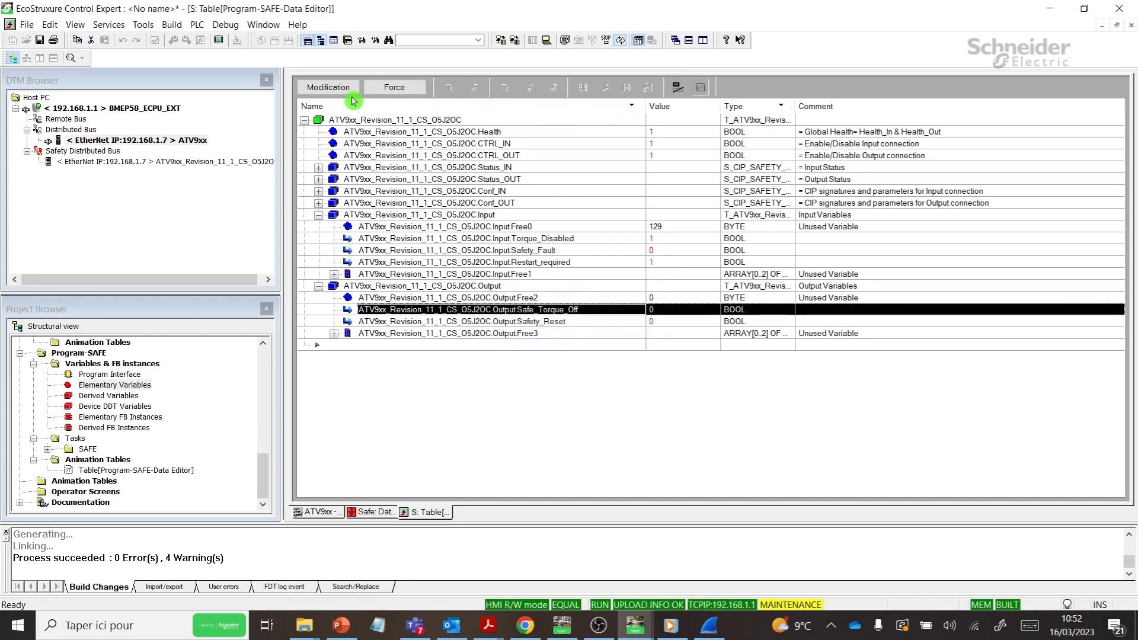
click(351, 89)
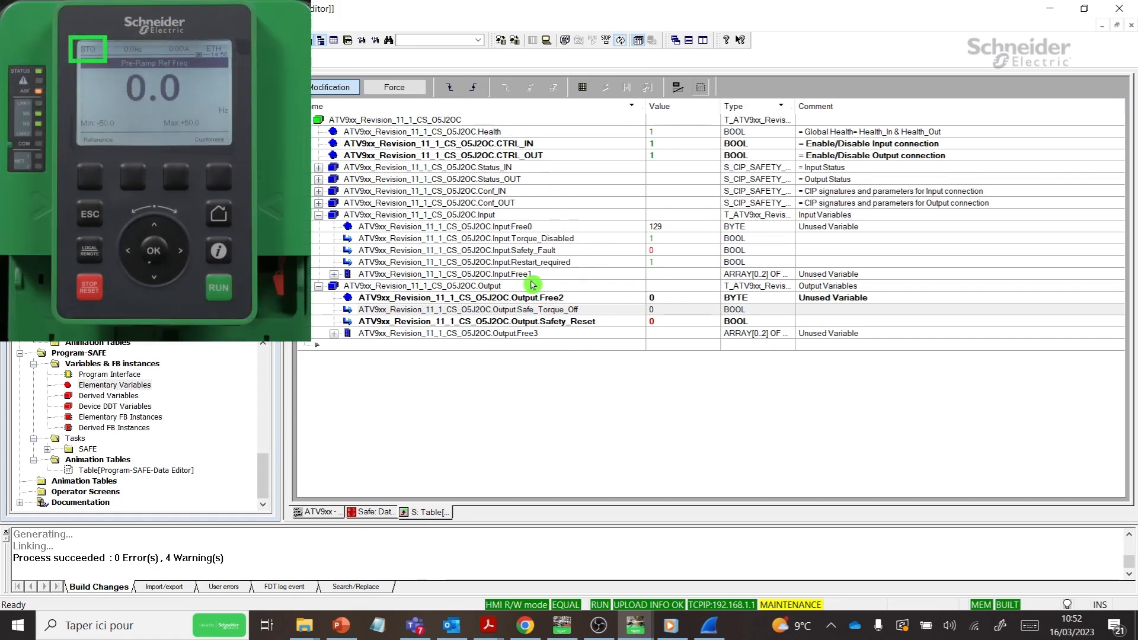
Set Safe_Torque_Off to 1, clearing Torque_Disabled, and return to the ATV9xx window.
click(551, 313)
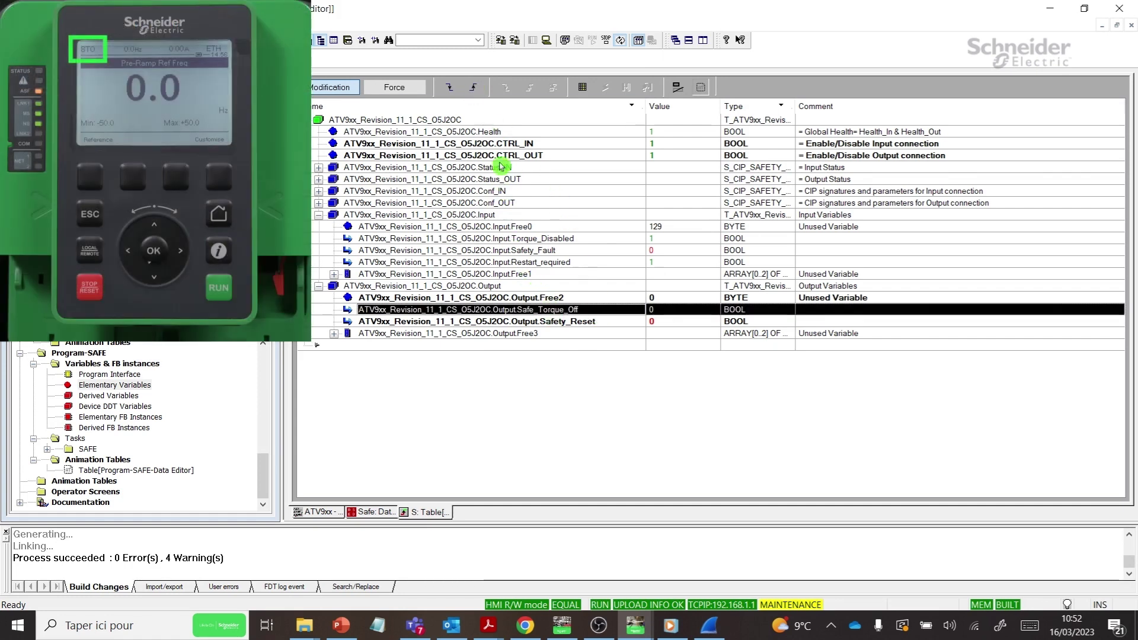
click(475, 89)
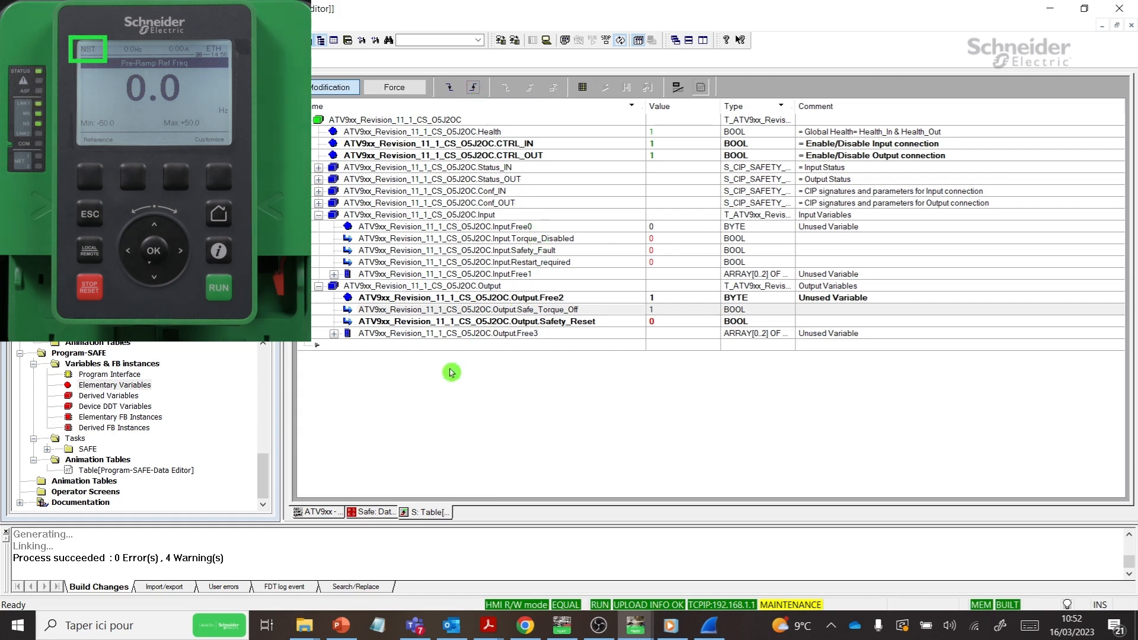
click(330, 513)
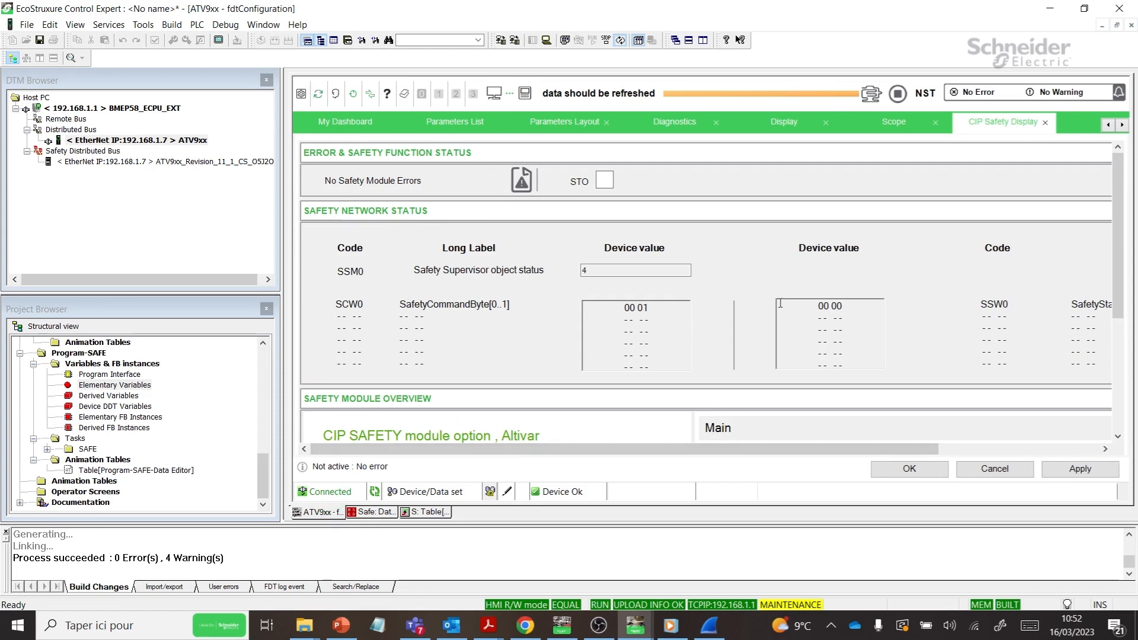
scroll(697, 244, down, 3)
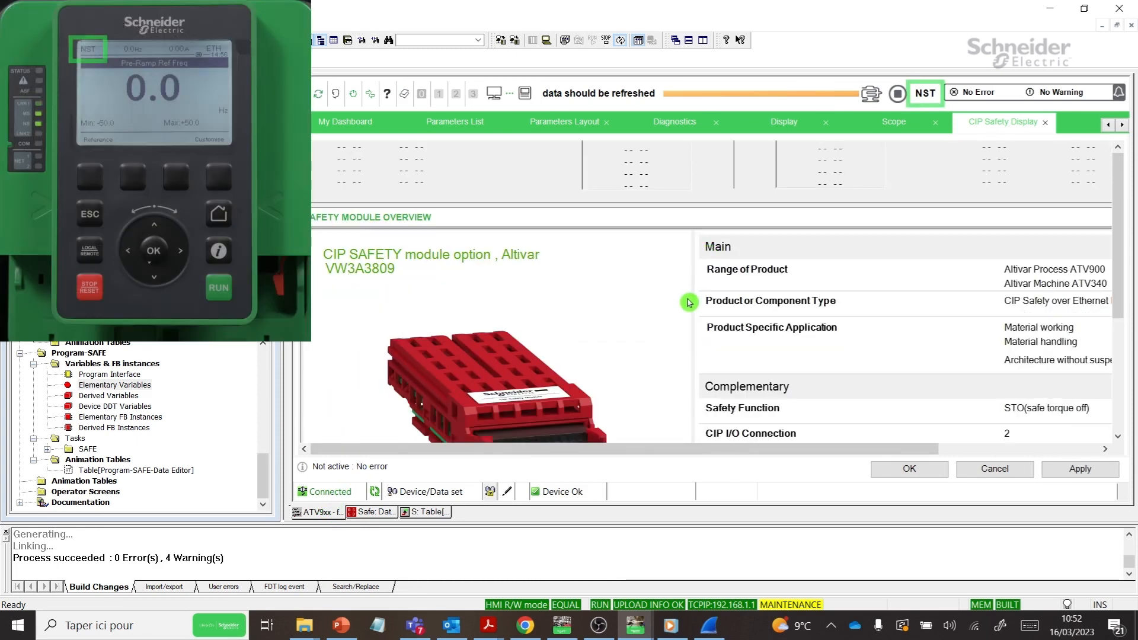
drag(1119, 285, 1123, 402)
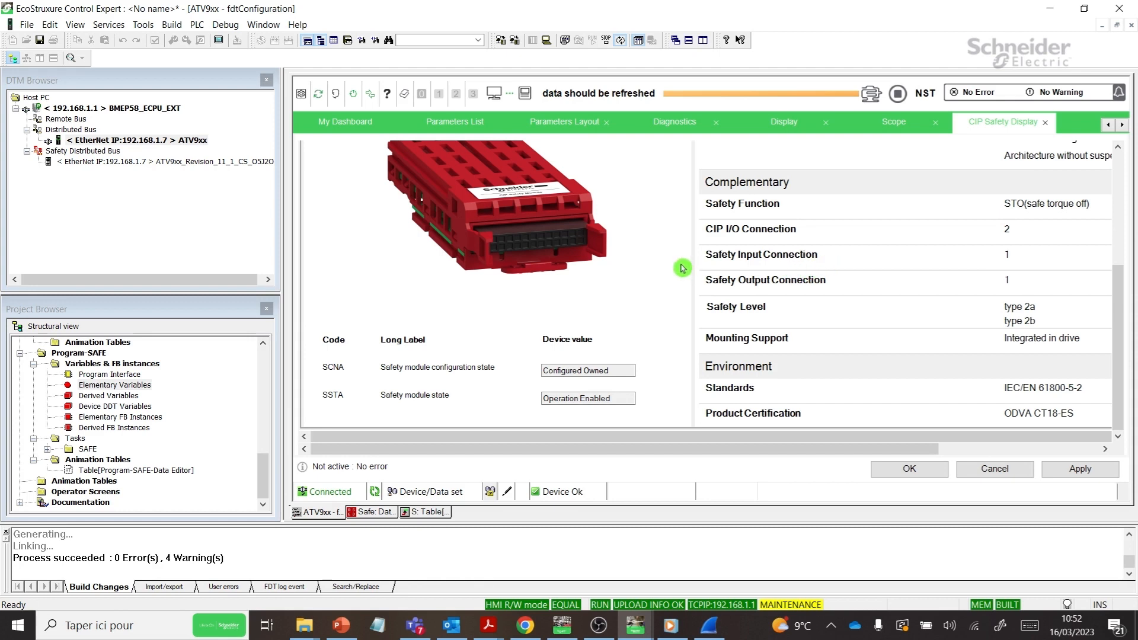
From the drive Control Panel, enable the ATV9xx, set reference frequency 50 Hz and run it.
click(302, 95)
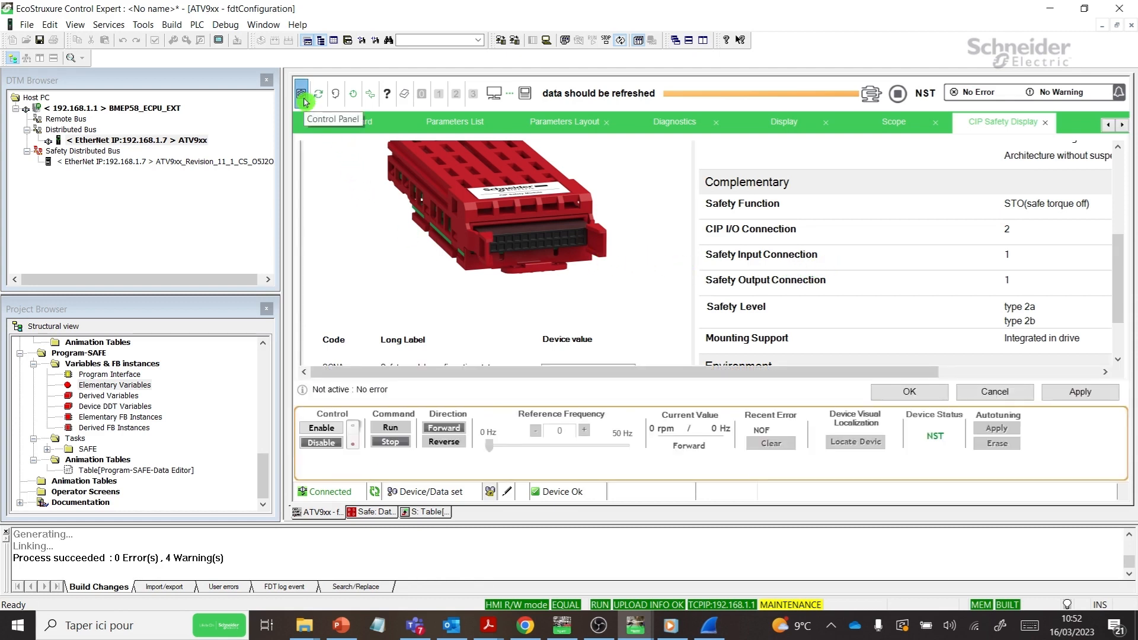
click(326, 428)
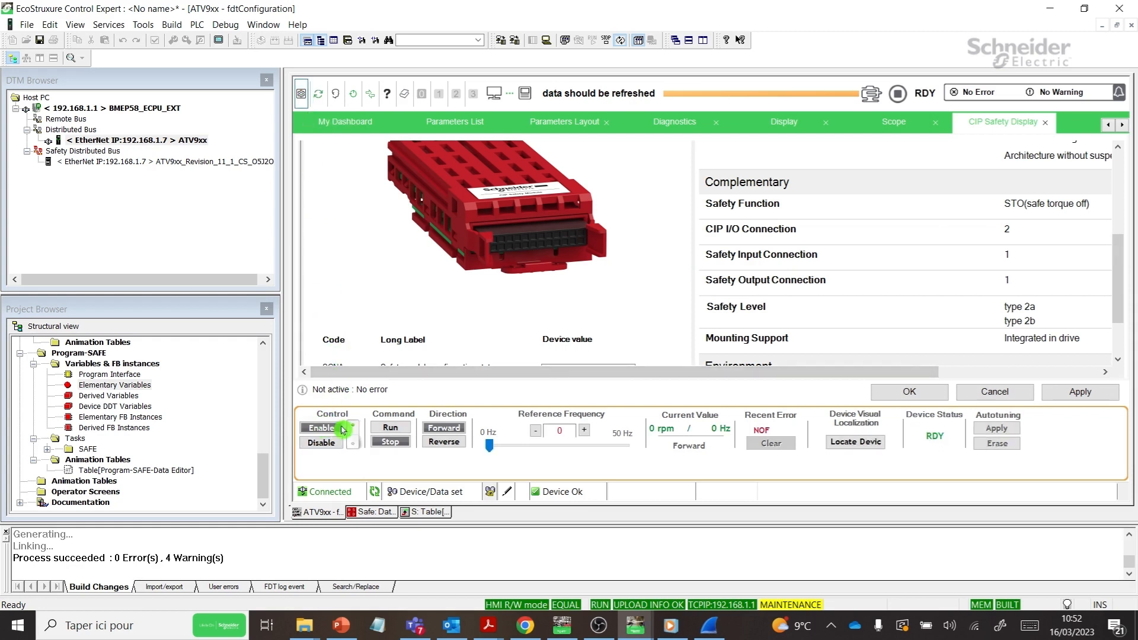
drag(492, 447, 636, 457)
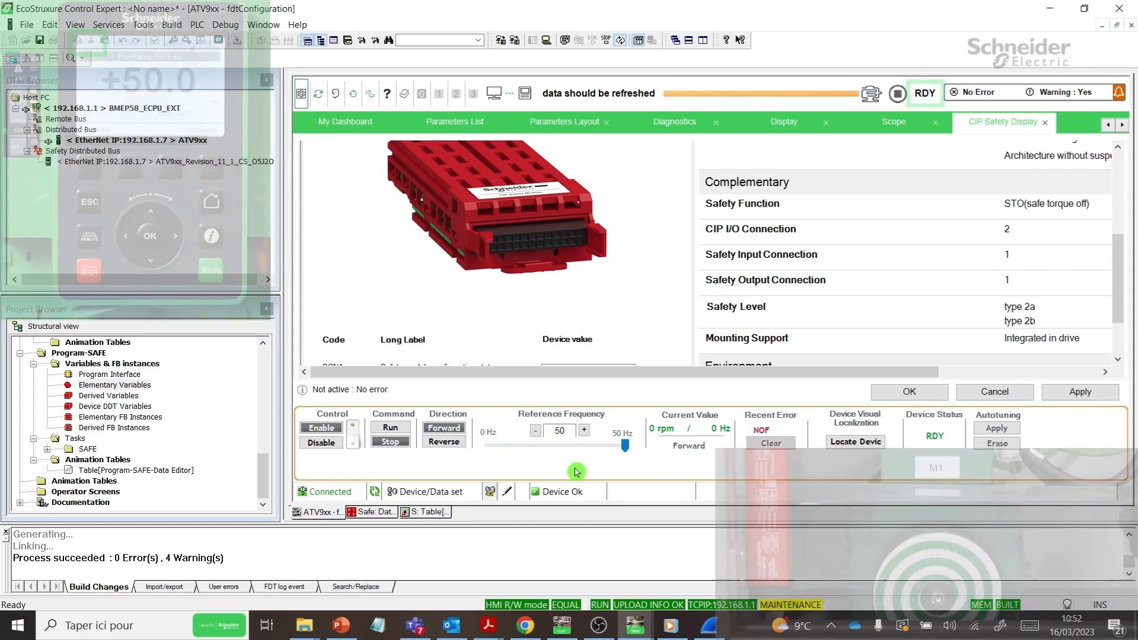
click(392, 429)
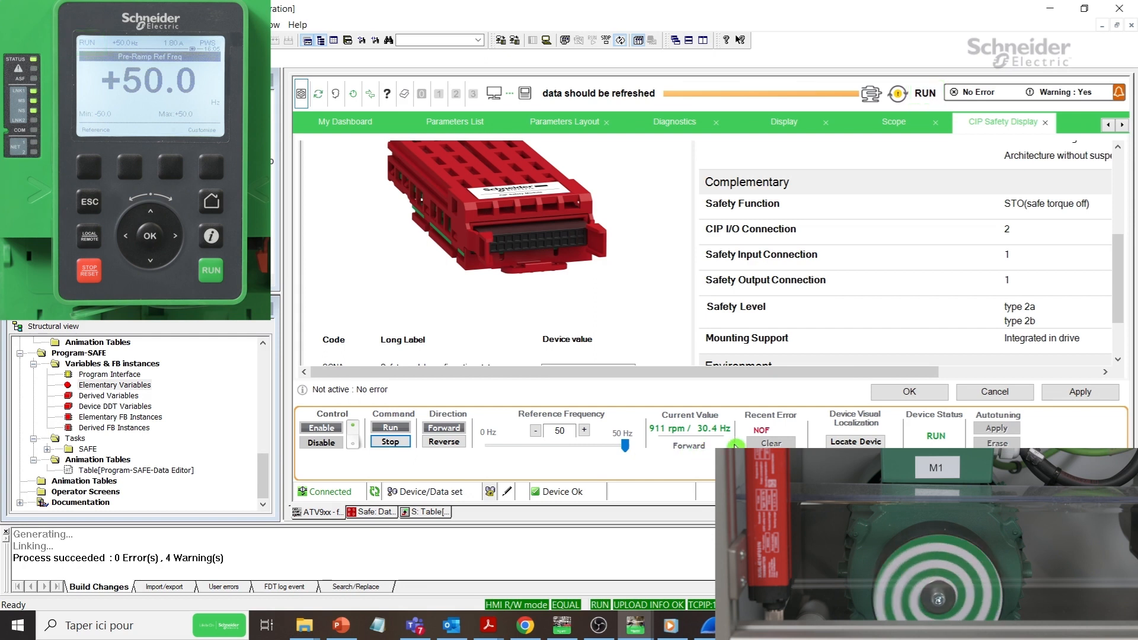
scroll(1103, 302, up, 2)
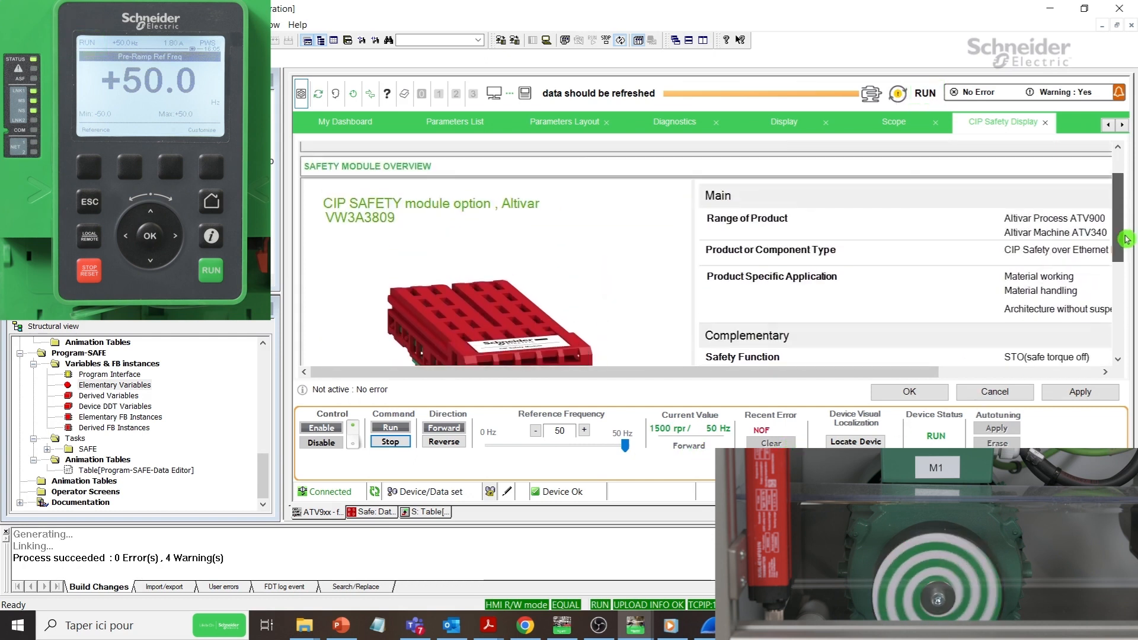
scroll(1094, 268, up, 2)
scroll(1079, 226, up, 2)
scroll(1037, 240, up, 2)
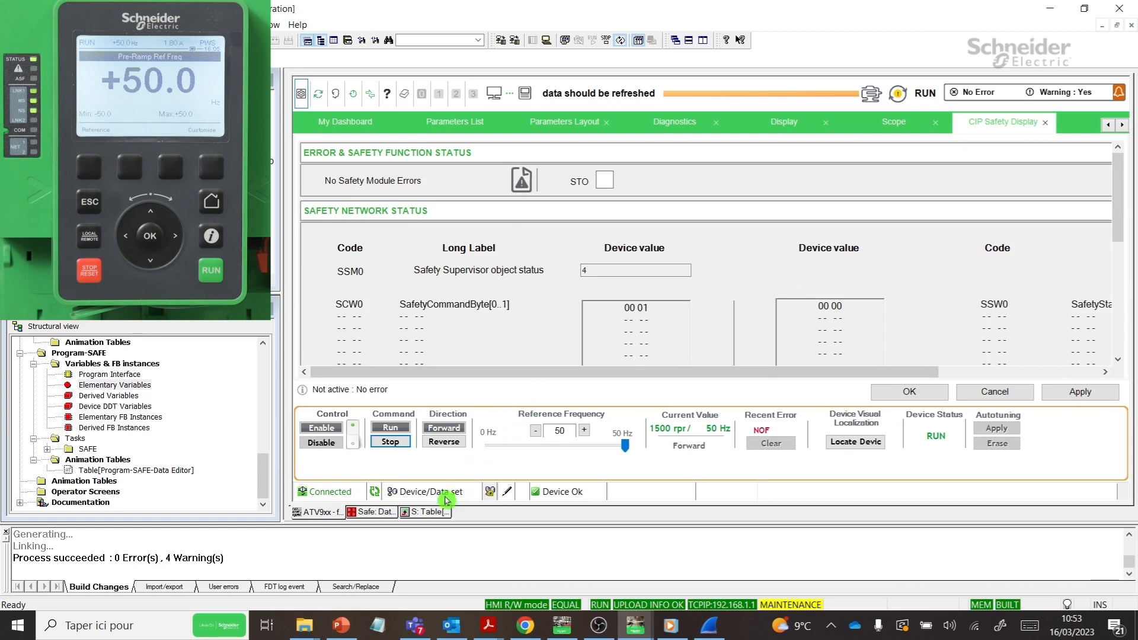
Set Safe_Torque_Off back to 0 so the drive stops in STO, acknowledging the local stop notice.
click(429, 512)
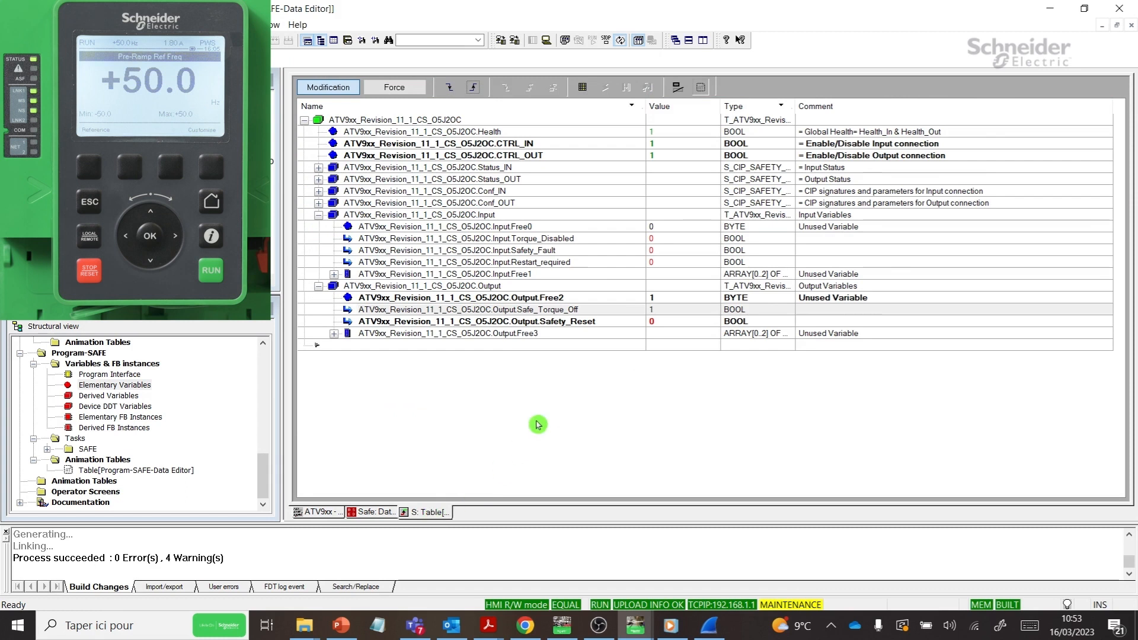
click(555, 312)
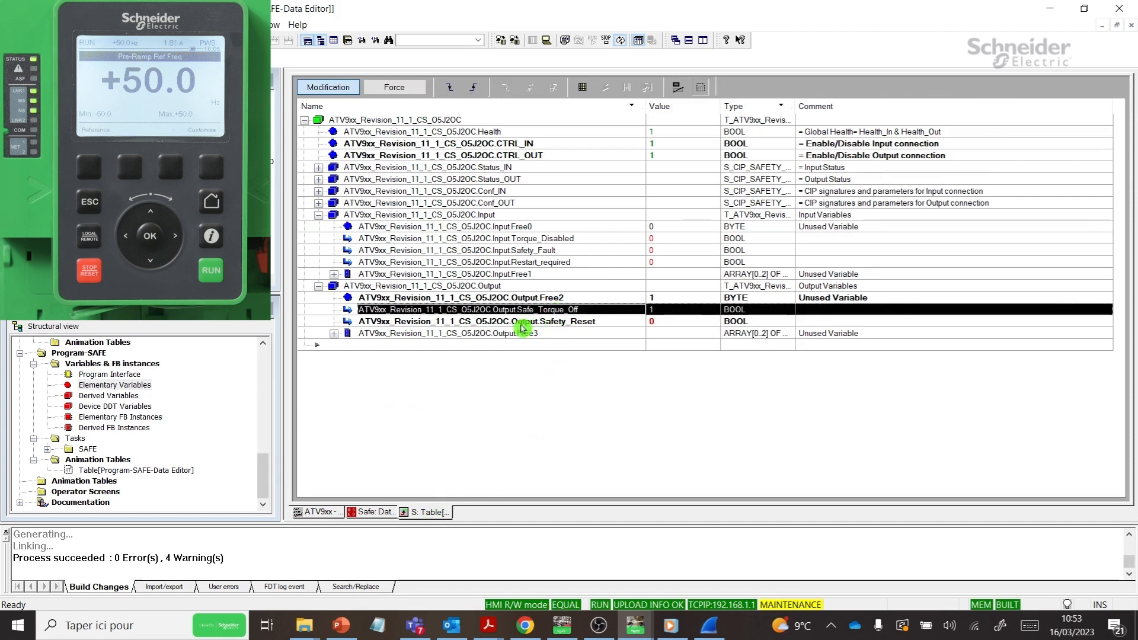
click(451, 87)
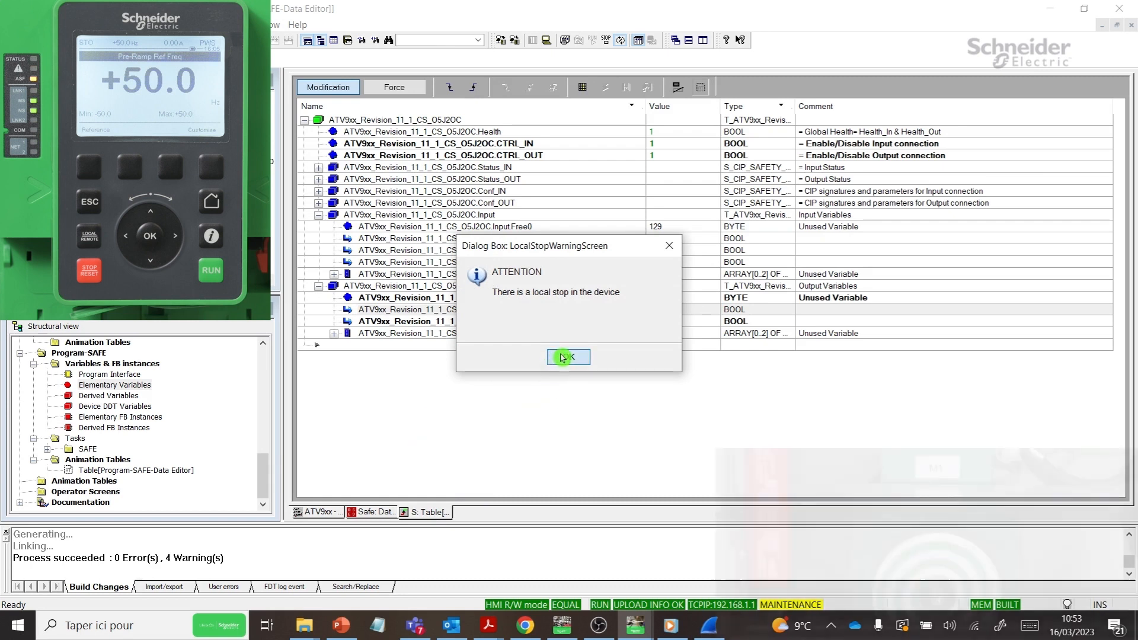
click(557, 355)
click(322, 514)
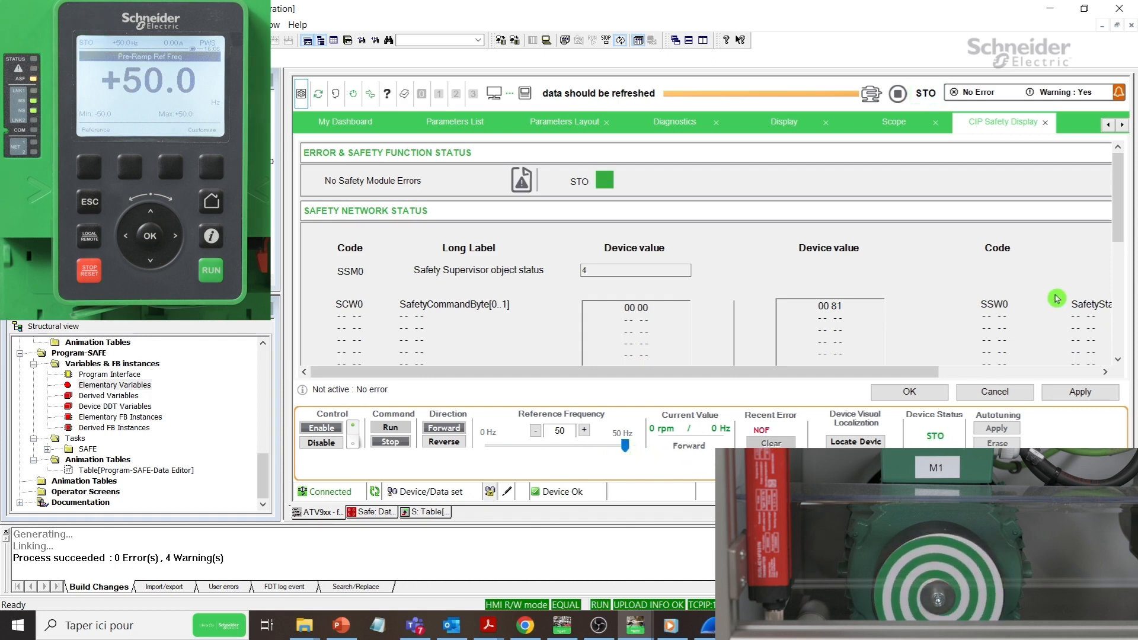
drag(1120, 223, 1128, 337)
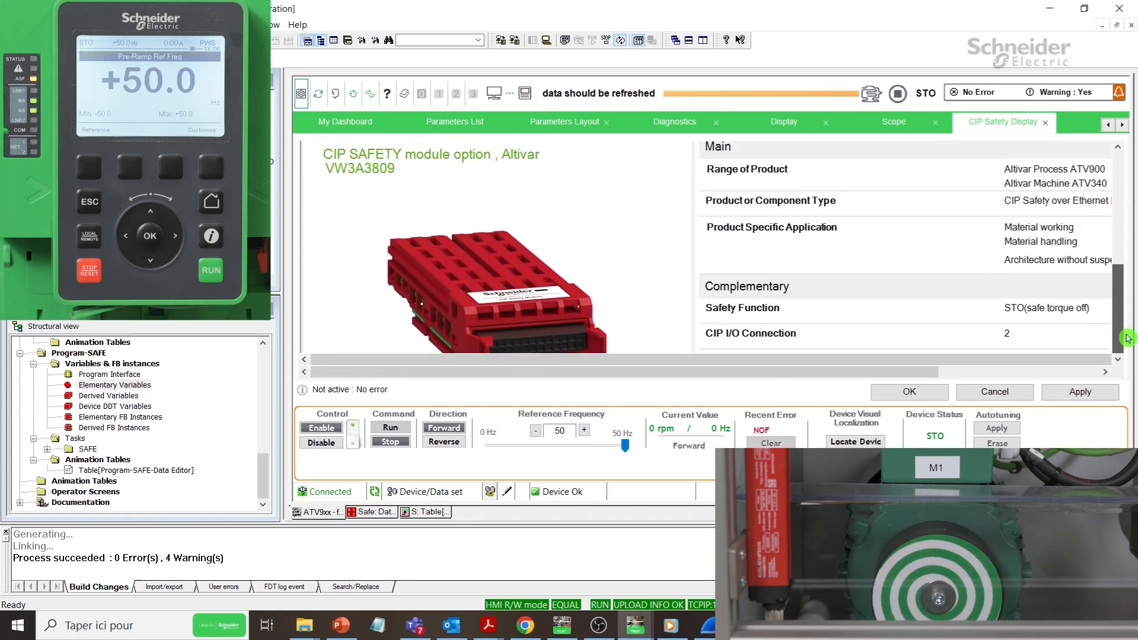
scroll(1040, 325, down, 3)
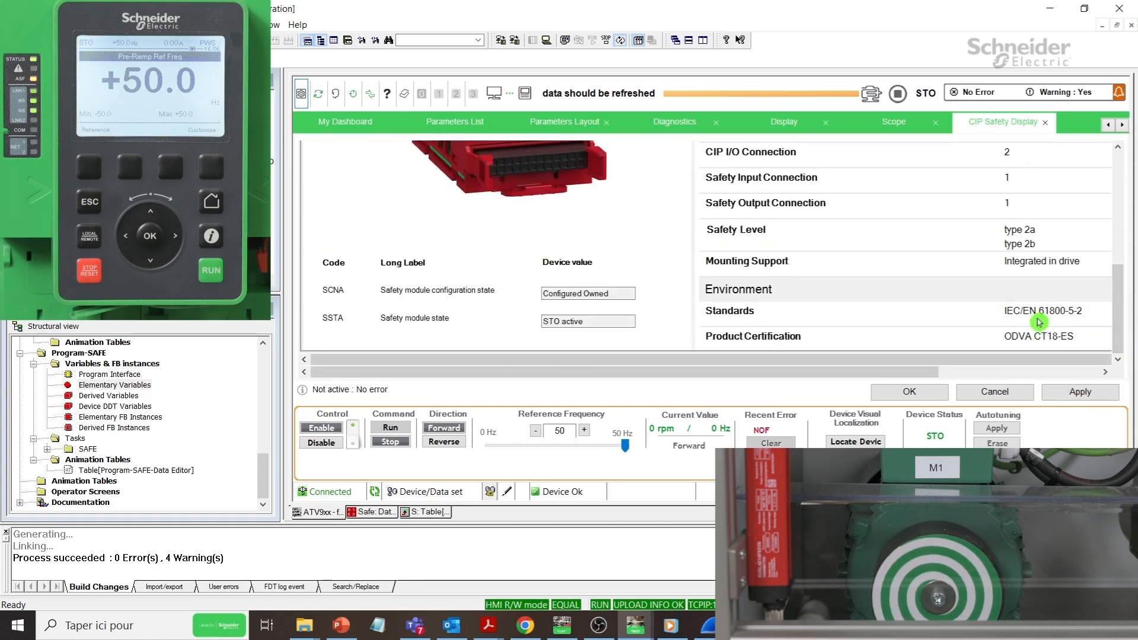